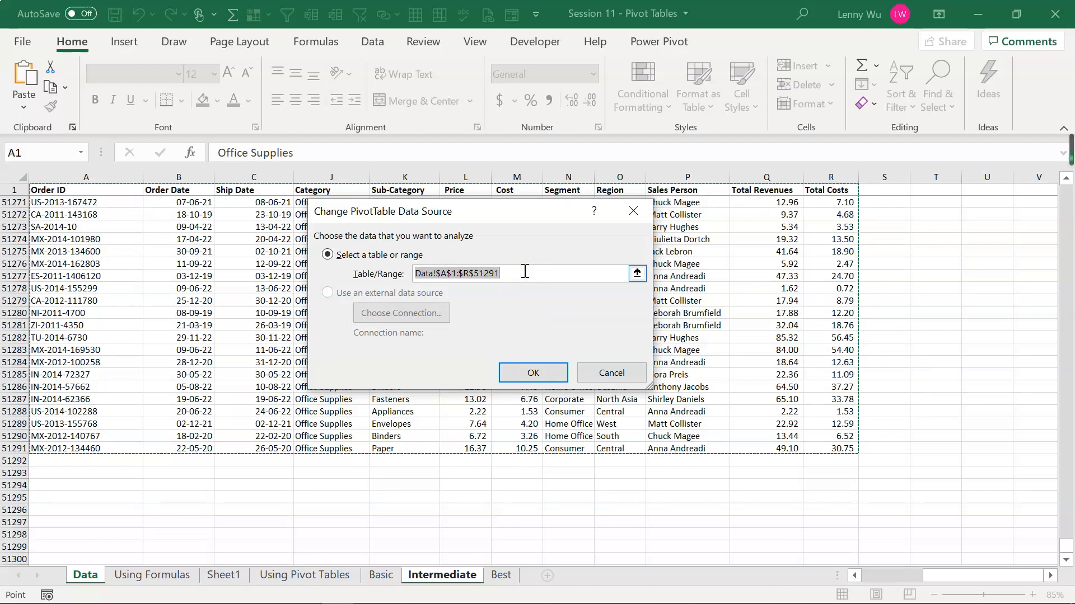
# Accept Data!$A$1:$R$51291 as the pivot table's data source range.
pyautogui.click(525, 272)
pyautogui.click(537, 373)
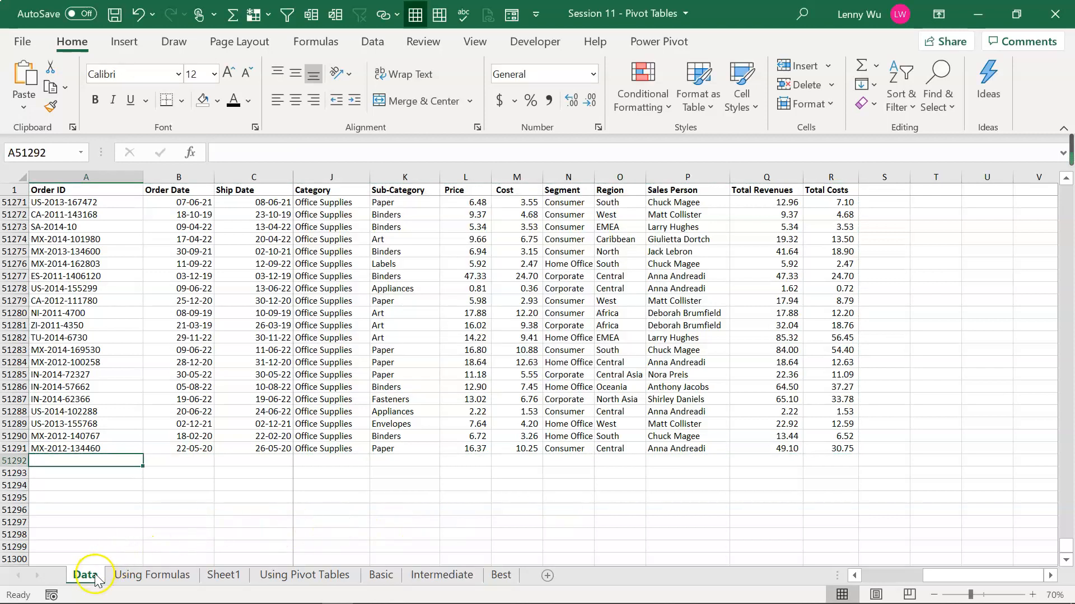
# Convert the data list on the Data sheet, range A1:R51291, into a table with headers.
pyautogui.click(465, 276)
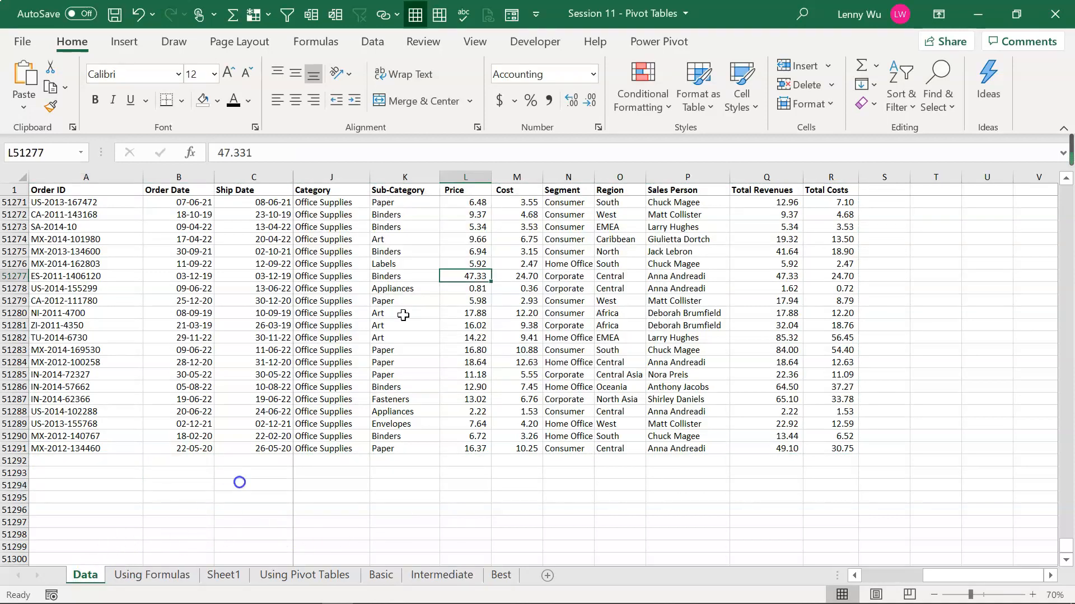
pyautogui.click(338, 267)
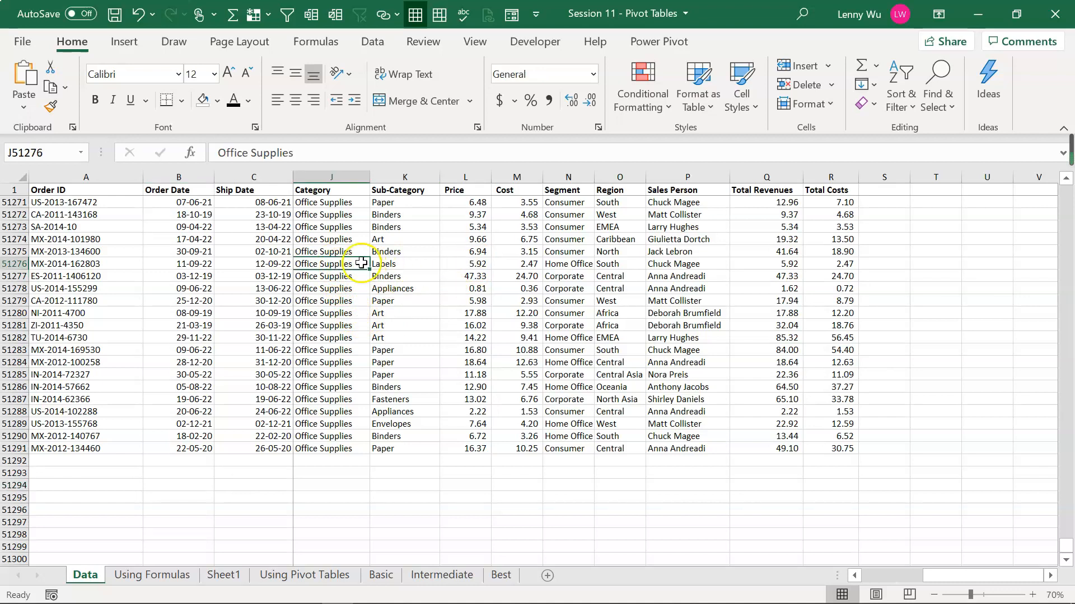
pyautogui.hotkey('ctrl', 't')
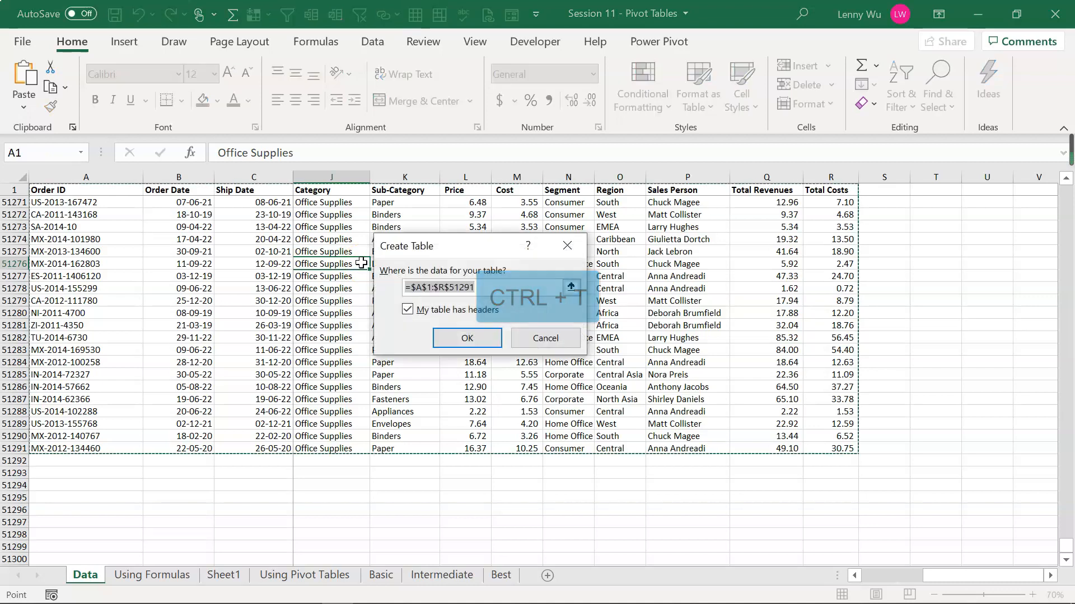
pyautogui.click(476, 337)
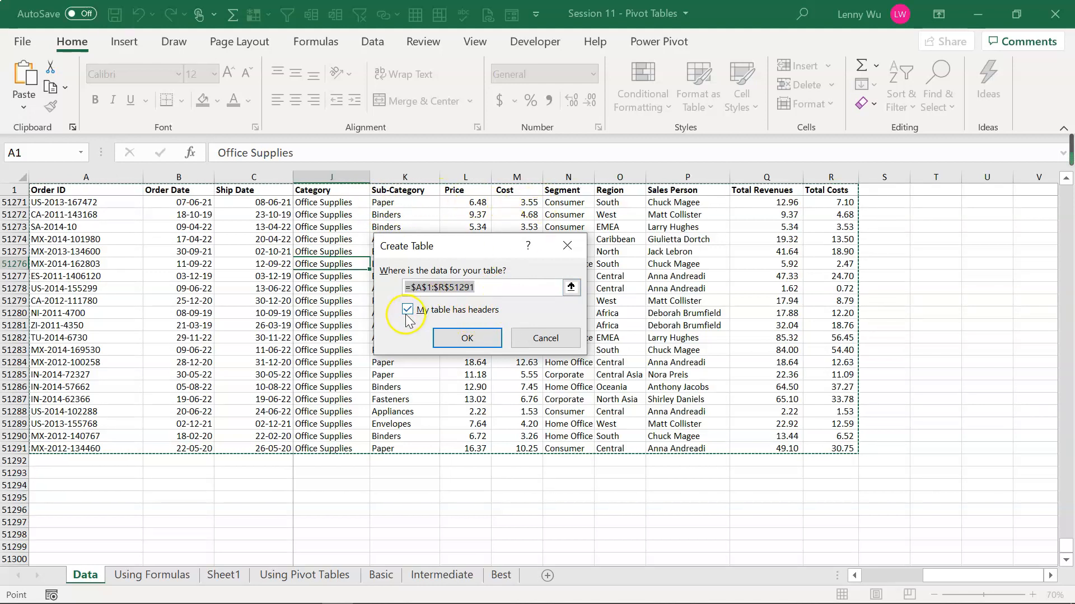
pyautogui.click(465, 337)
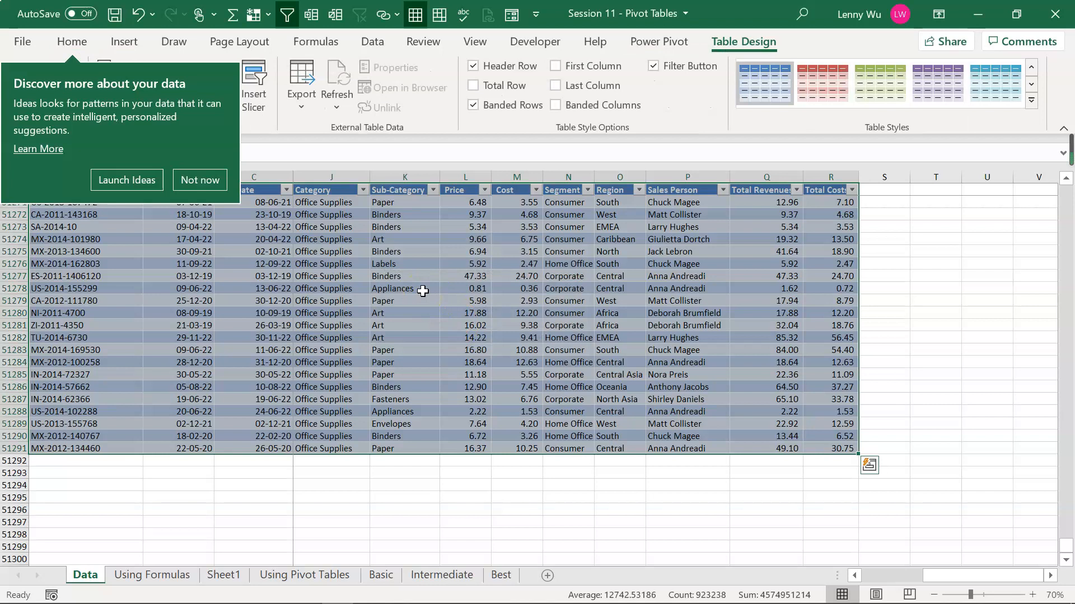
pyautogui.click(422, 291)
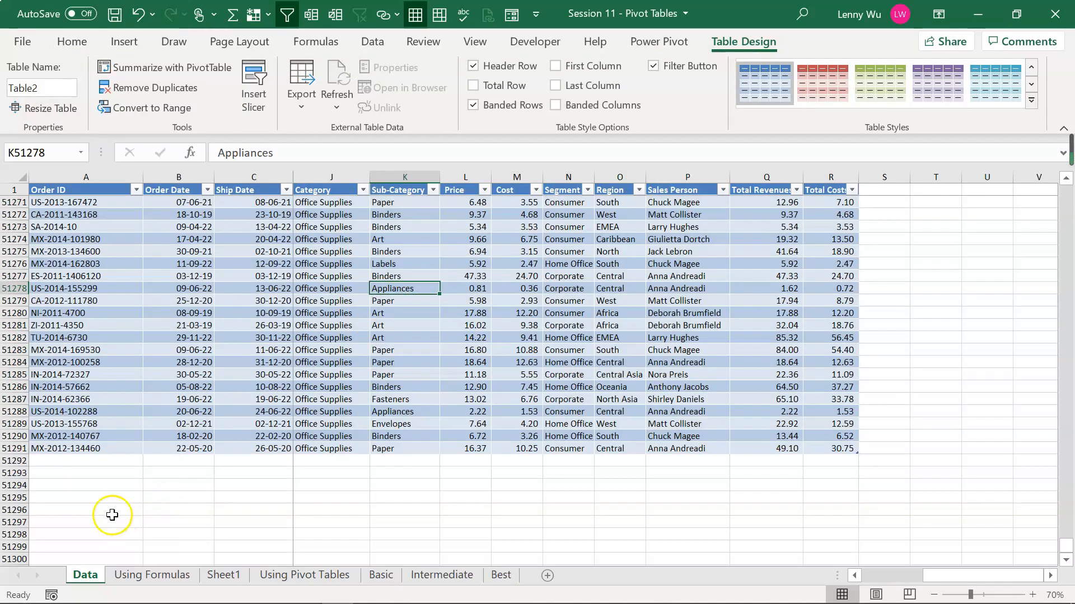
# Copy the table's last two rows, 51290 and 51291, and paste them as values directly below, starting at A51292.
pyautogui.click(91, 461)
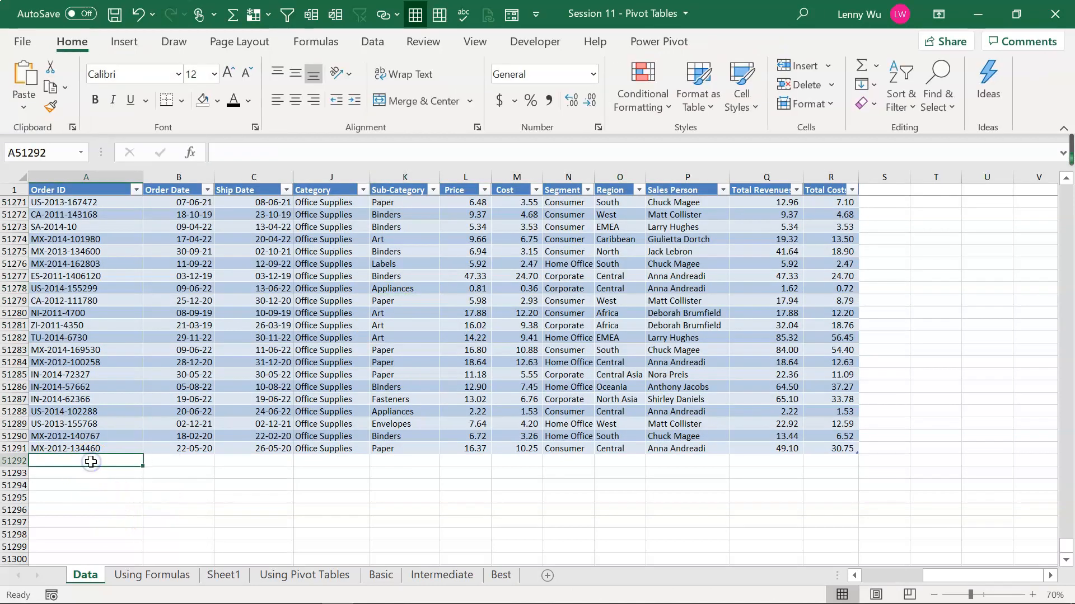
pyautogui.moveTo(75, 448); pyautogui.dragTo(746, 437)
pyautogui.hotkey('ctrl', 'c')
pyautogui.click(73, 459)
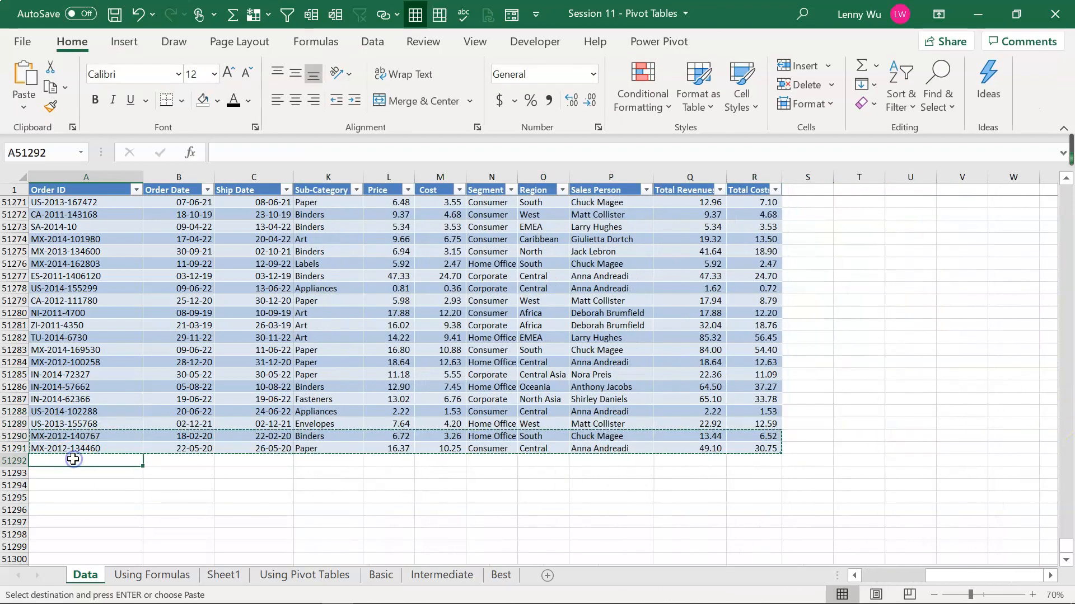
pyautogui.rightClick(73, 459)
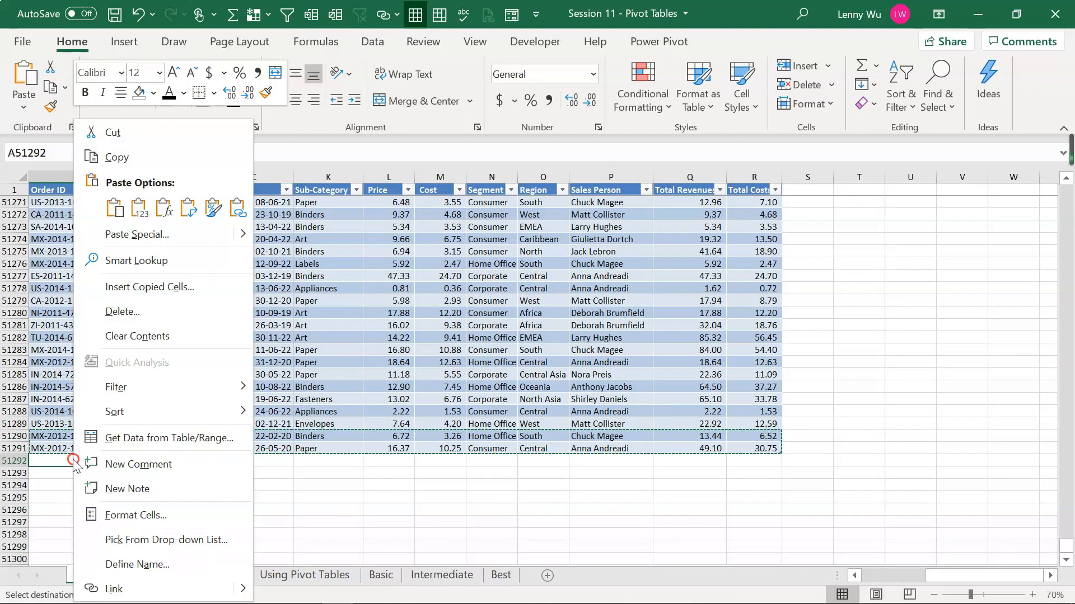
pyautogui.click(142, 216)
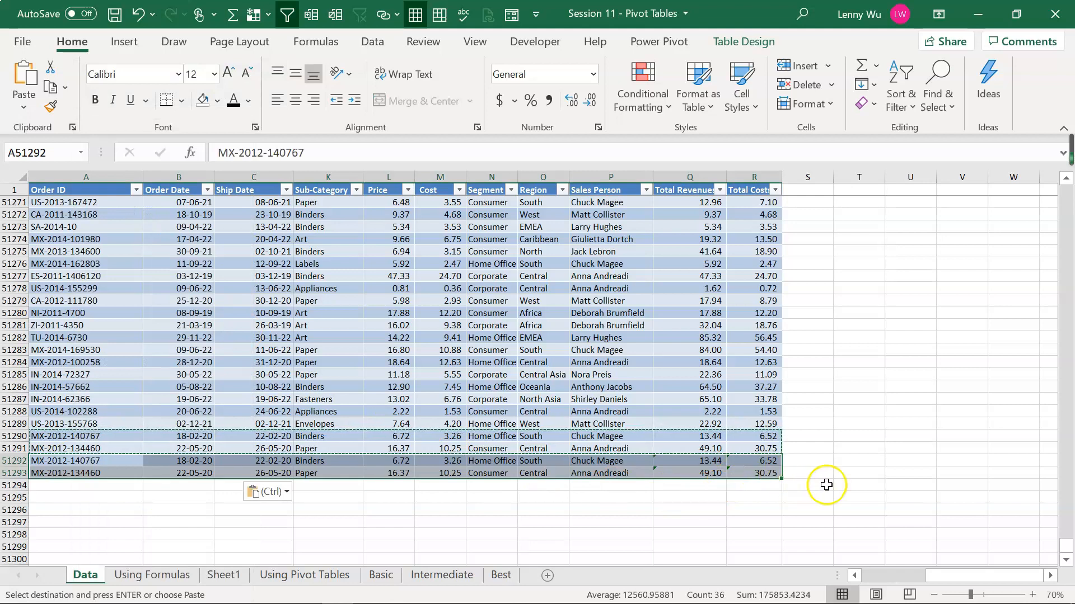
pyautogui.click(806, 486)
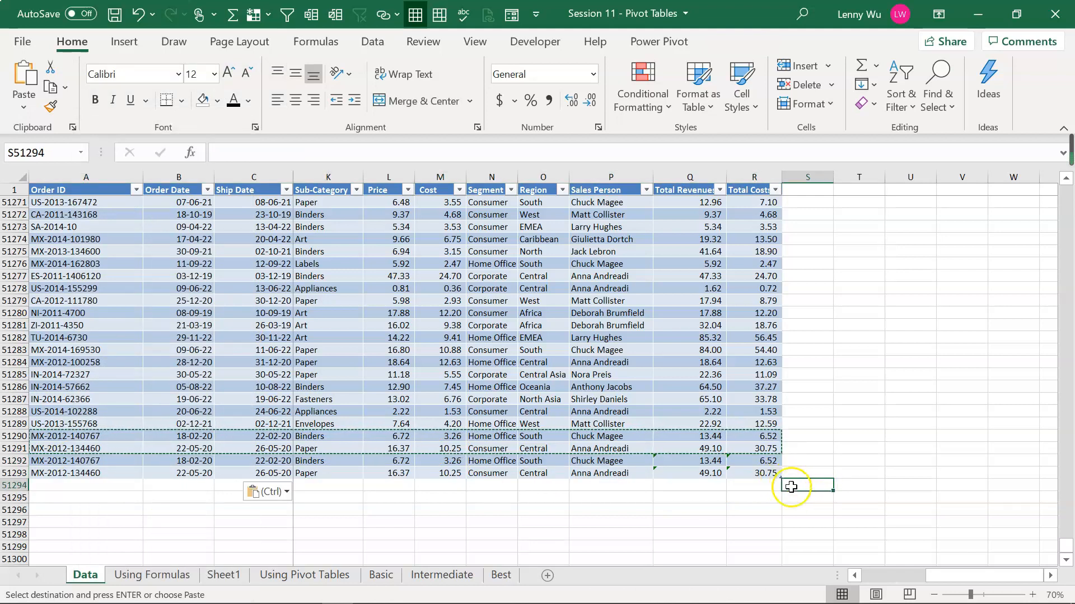
pyautogui.click(762, 495)
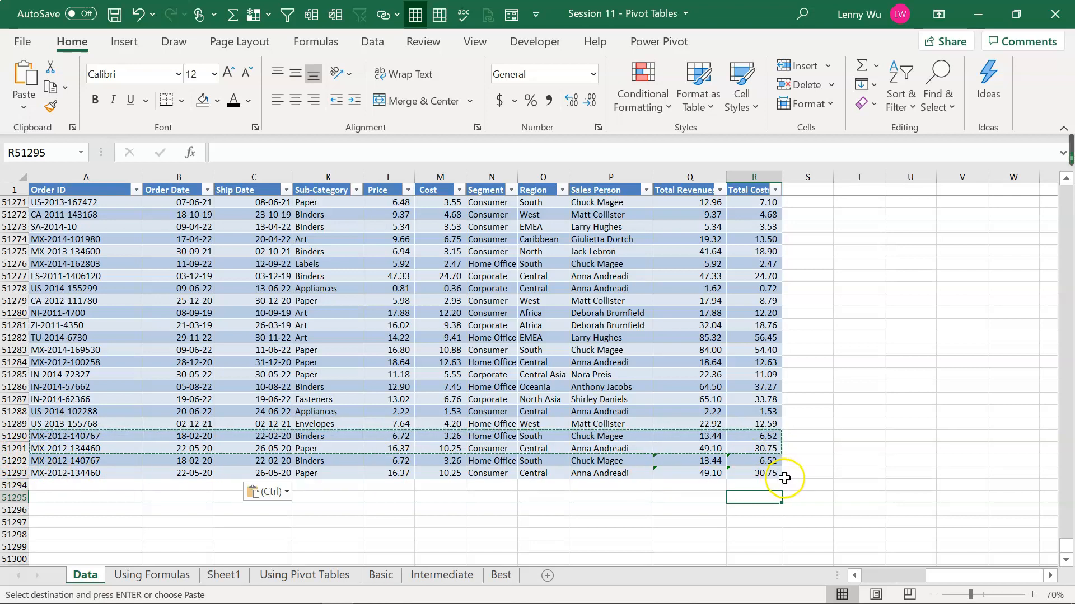
# Undo the paste of the two extra rows below the table.
pyautogui.click(545, 297)
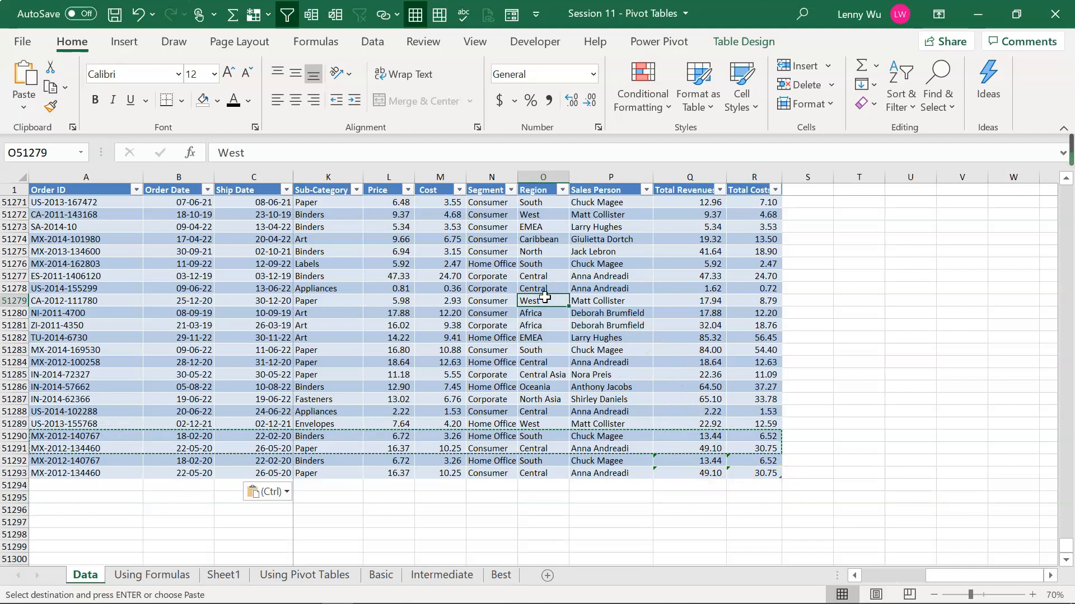
pyautogui.click(531, 298)
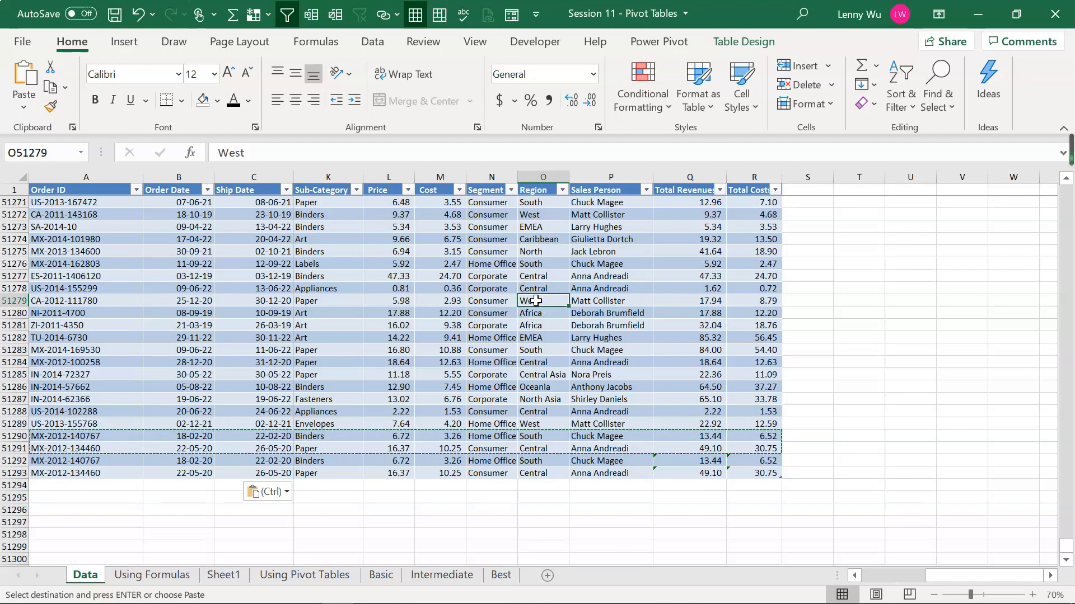
pyautogui.click(530, 300)
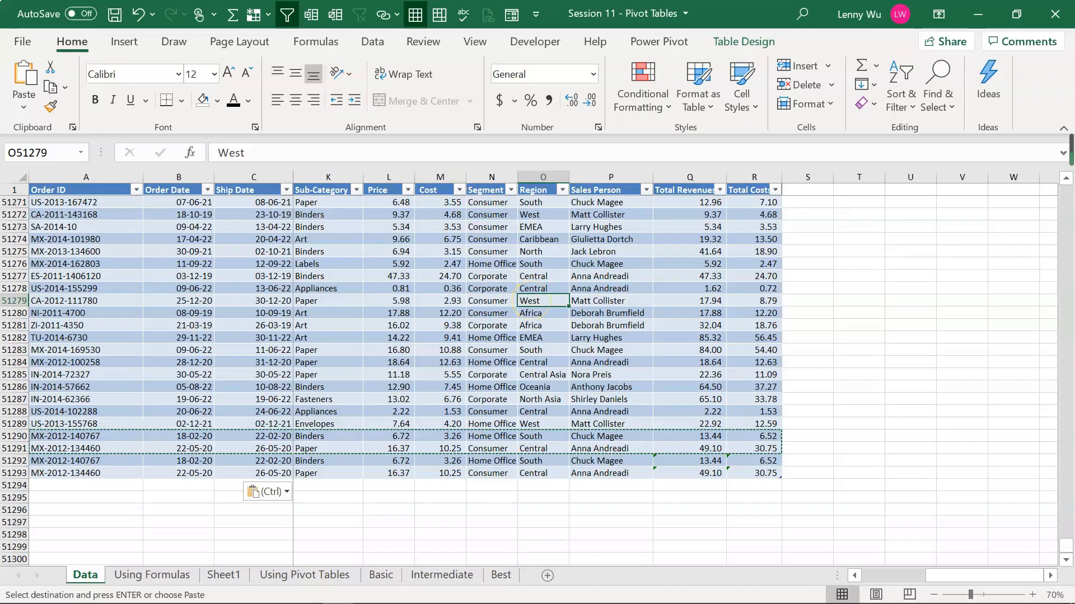
pyautogui.press('ctrl')
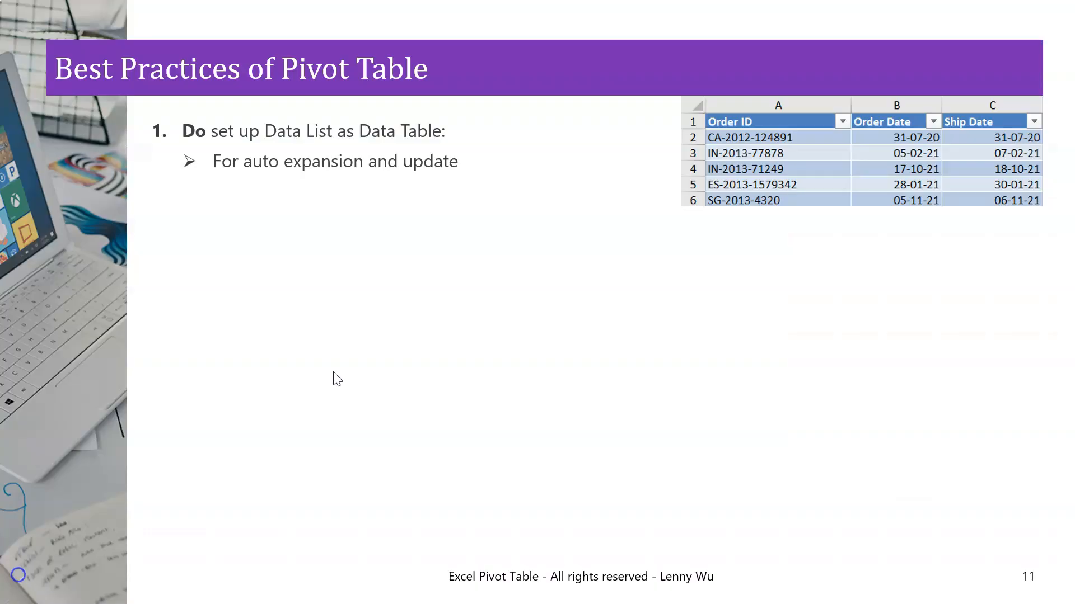
pyautogui.press('Right')
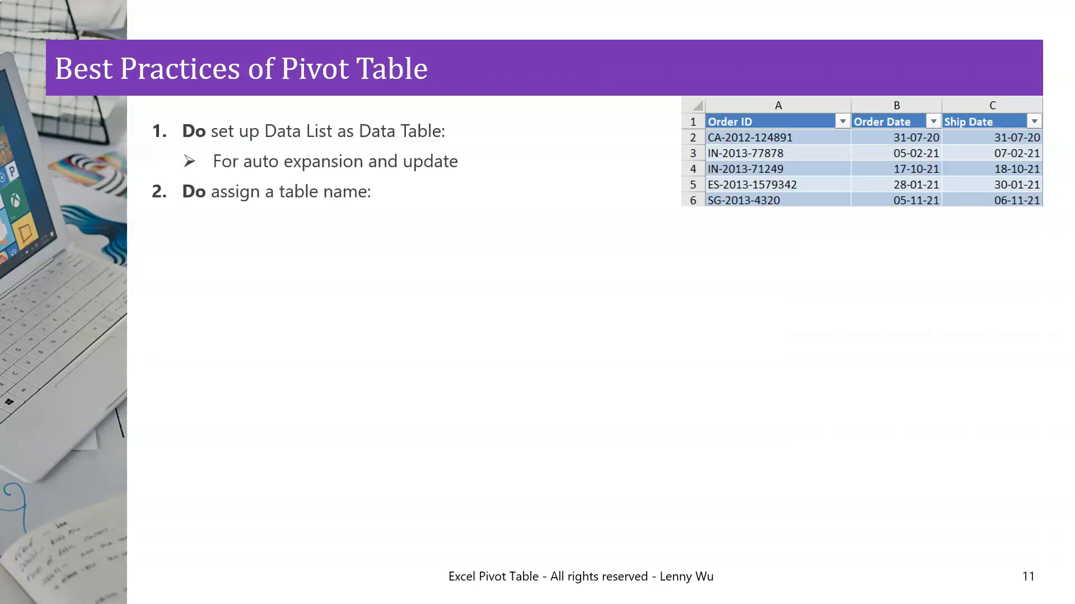
pyautogui.press('Right')
pyautogui.press('Right')
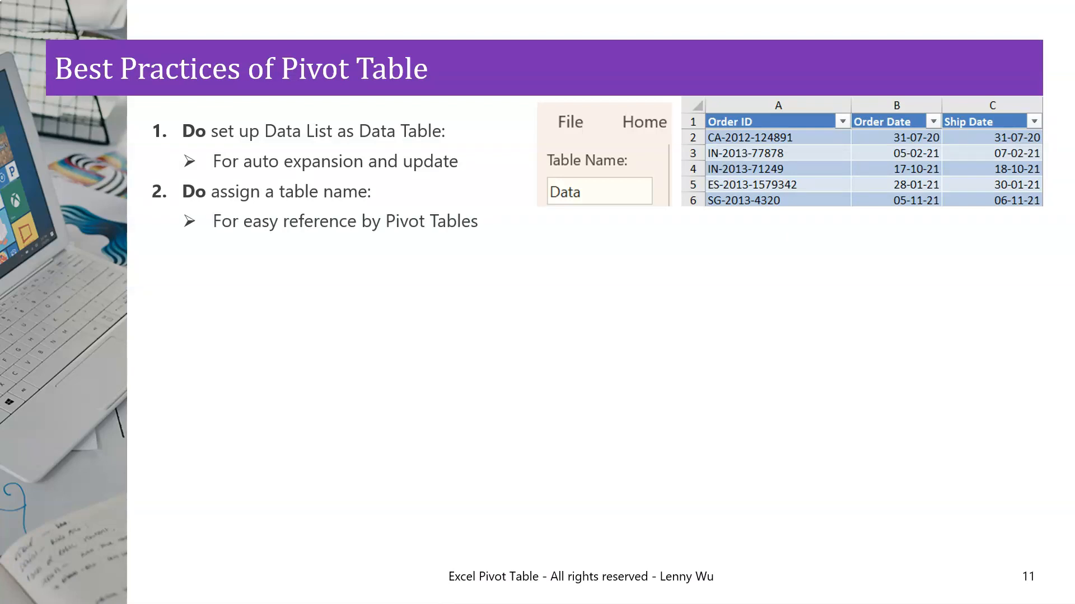
# Switch back to the Excel workbook and rename the table on the Data sheet as Data_source.
pyautogui.hotkey('alt', 'Tab')
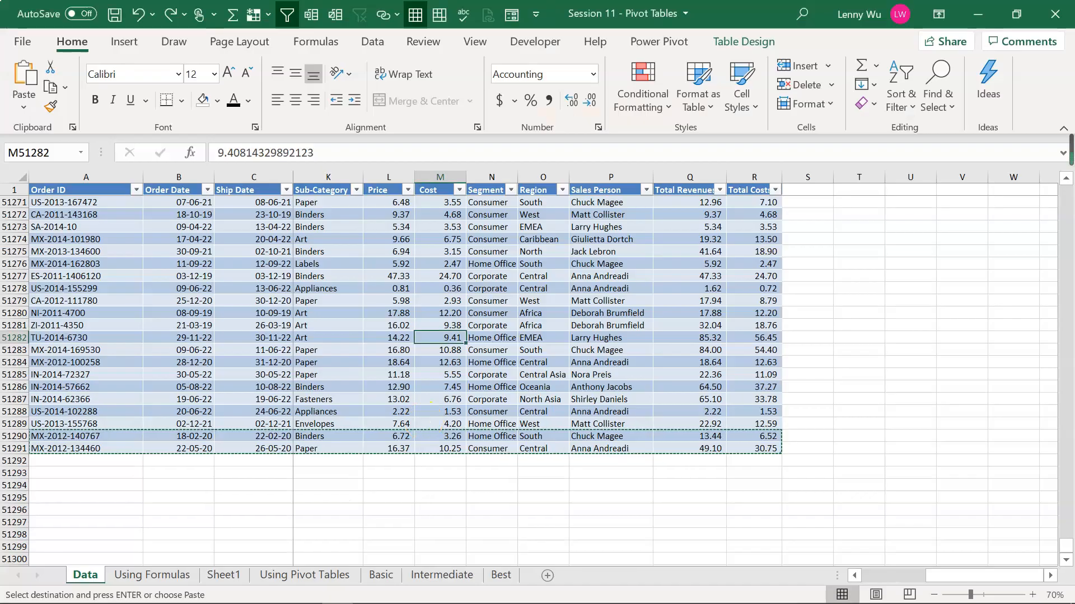
pyautogui.click(339, 325)
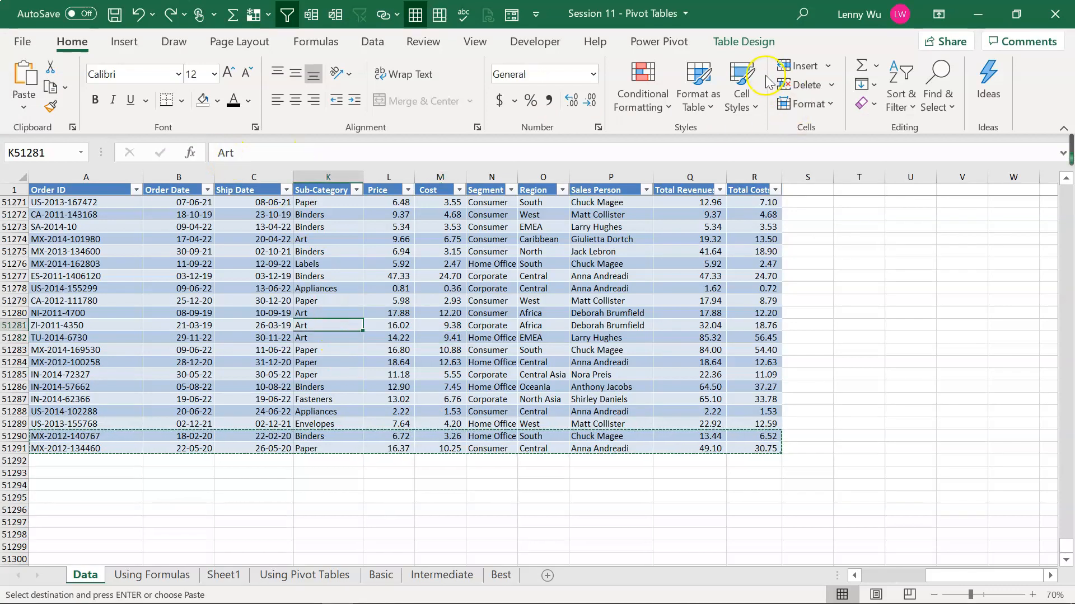
pyautogui.click(743, 42)
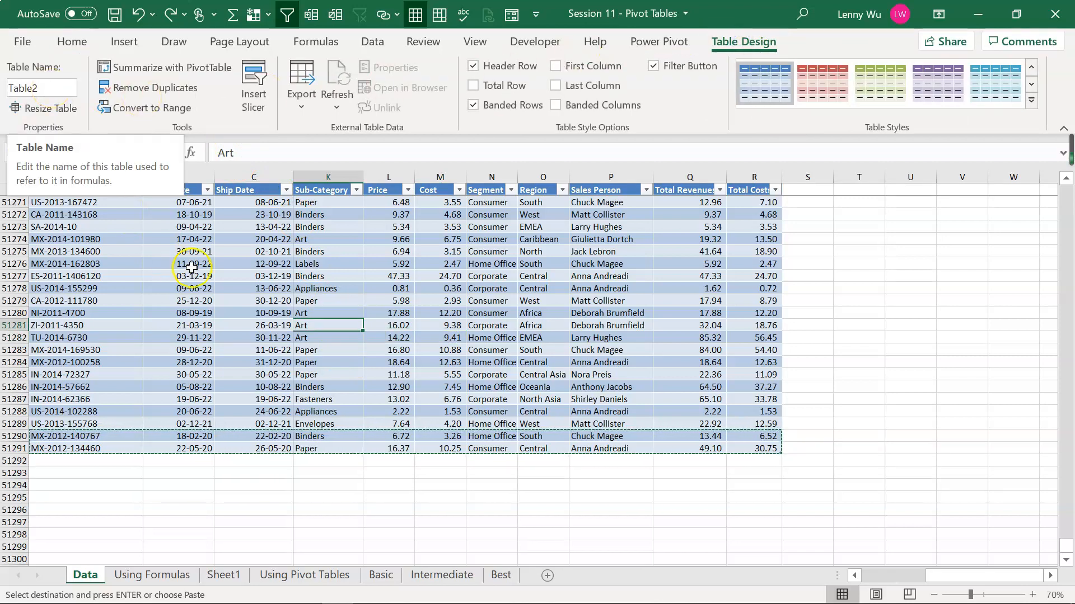
pyautogui.click(42, 86)
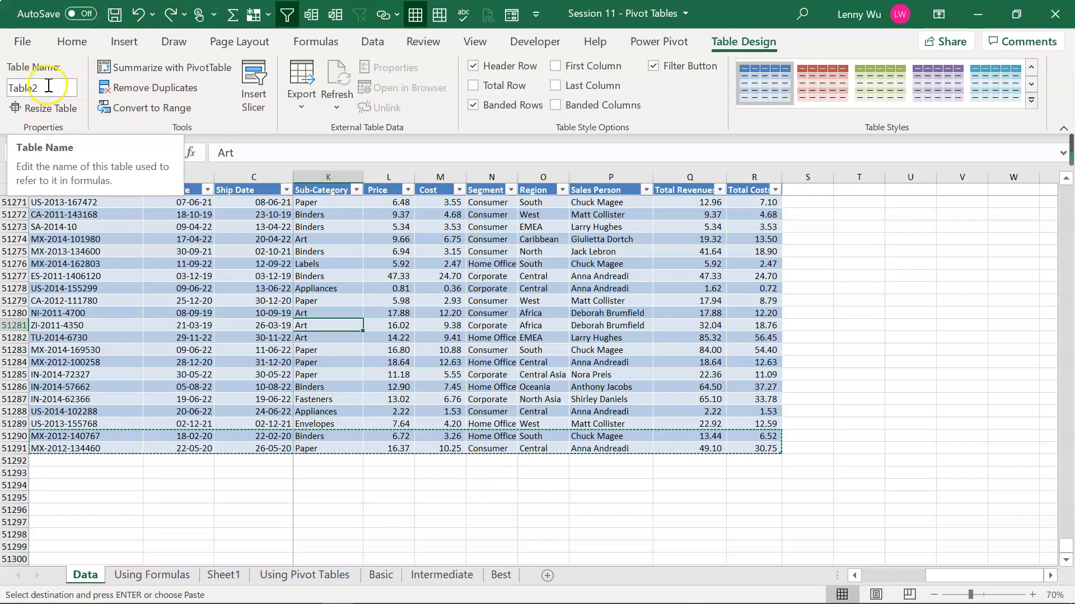
pyautogui.doubleClick(50, 87)
pyautogui.write('D')
pyautogui.write('Data')
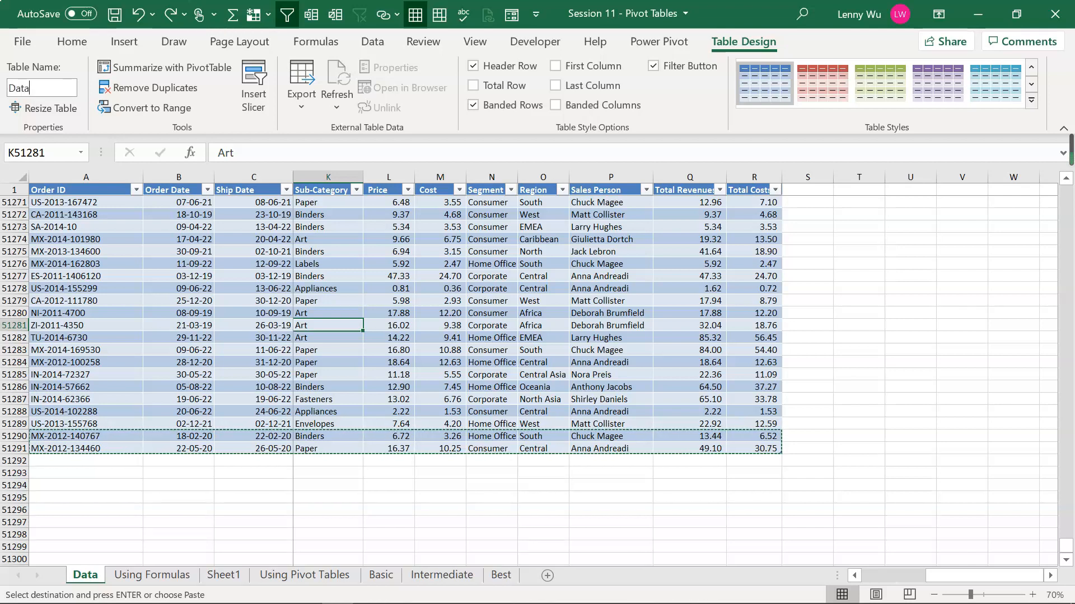
pyautogui.write('_source')
pyautogui.press('Return')
pyautogui.click(134, 240)
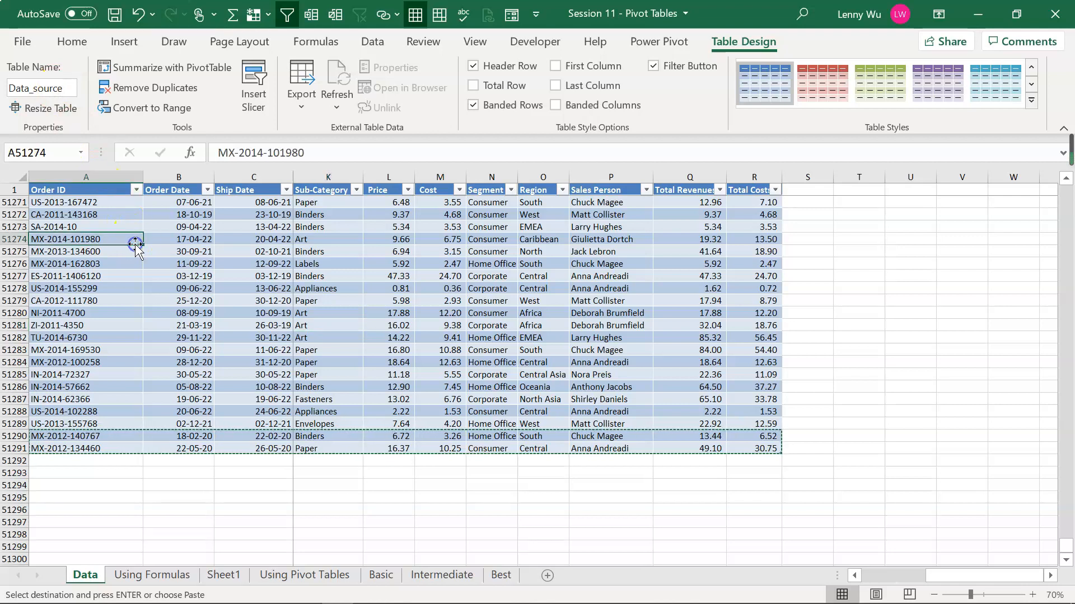
pyautogui.click(401, 277)
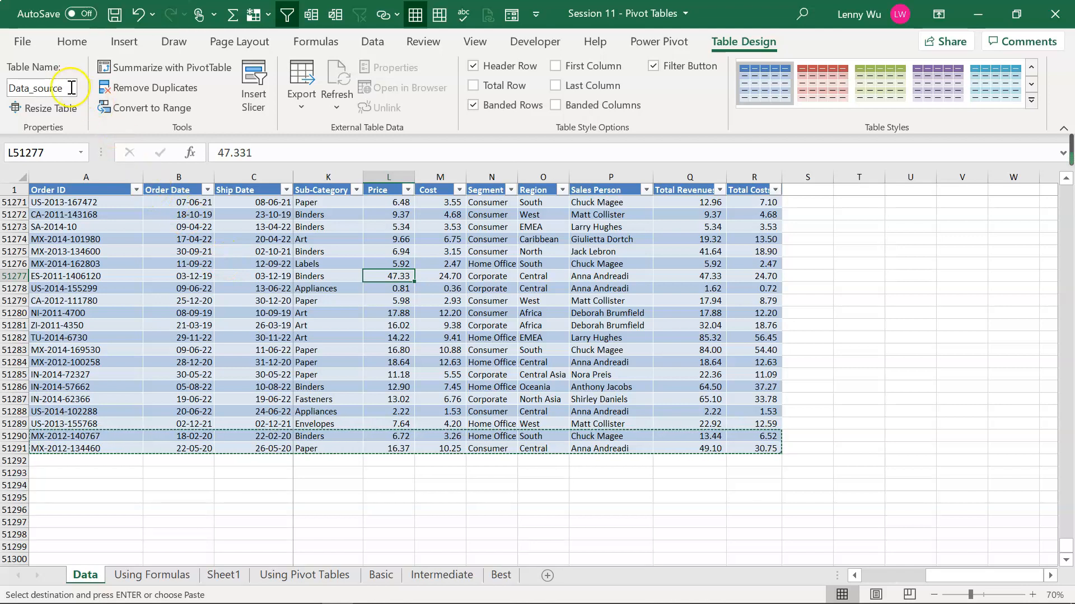
# Try to rename the table as "Data source" with a space instead of the underscore.
pyautogui.click(35, 88)
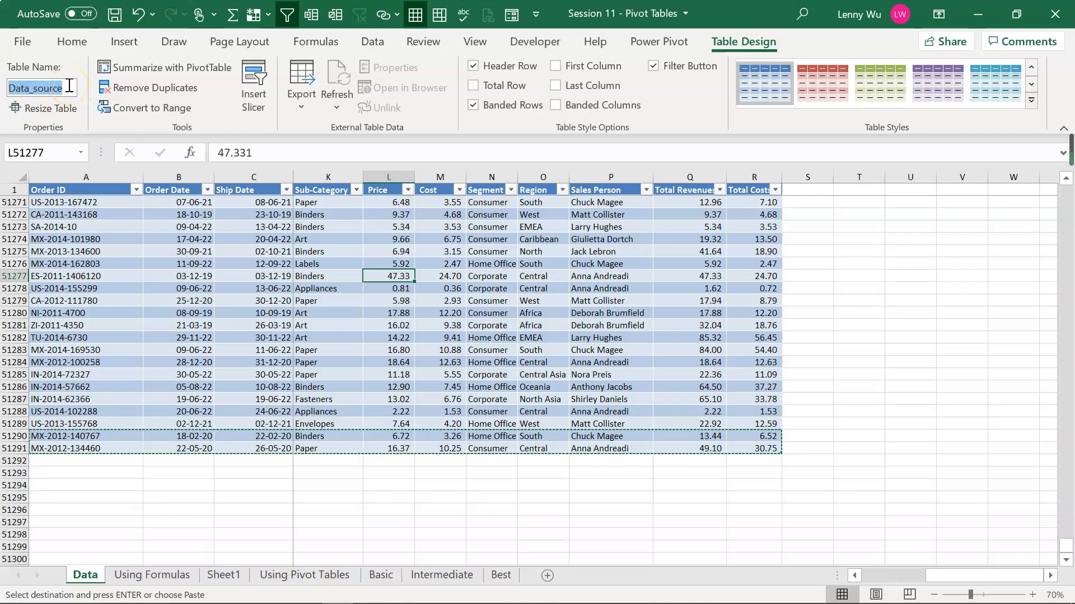
pyautogui.write('Data sour')
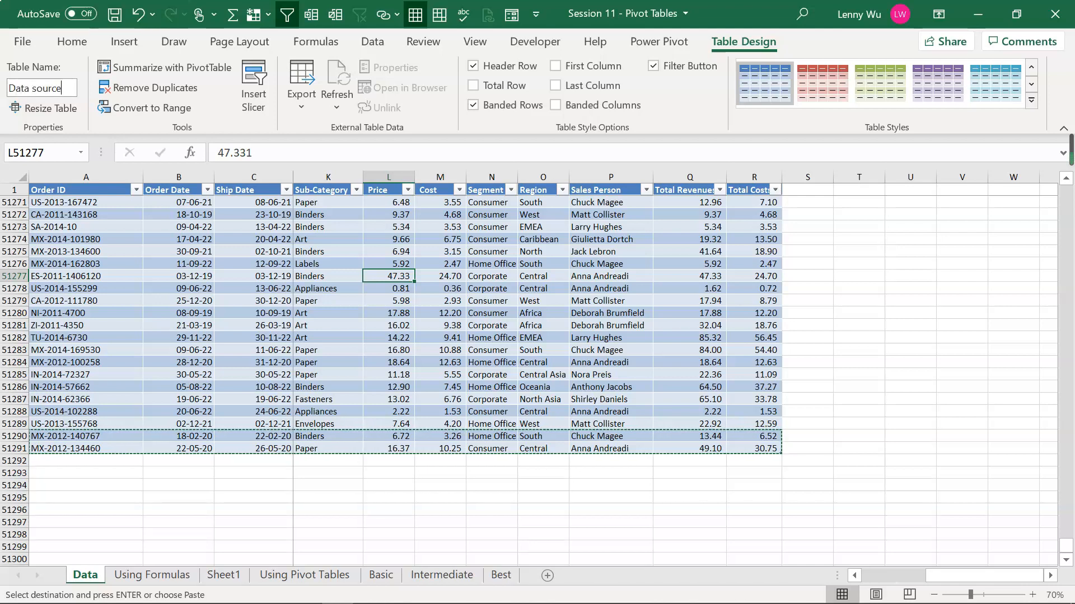
pyautogui.write('ce')
pyautogui.press('Return')
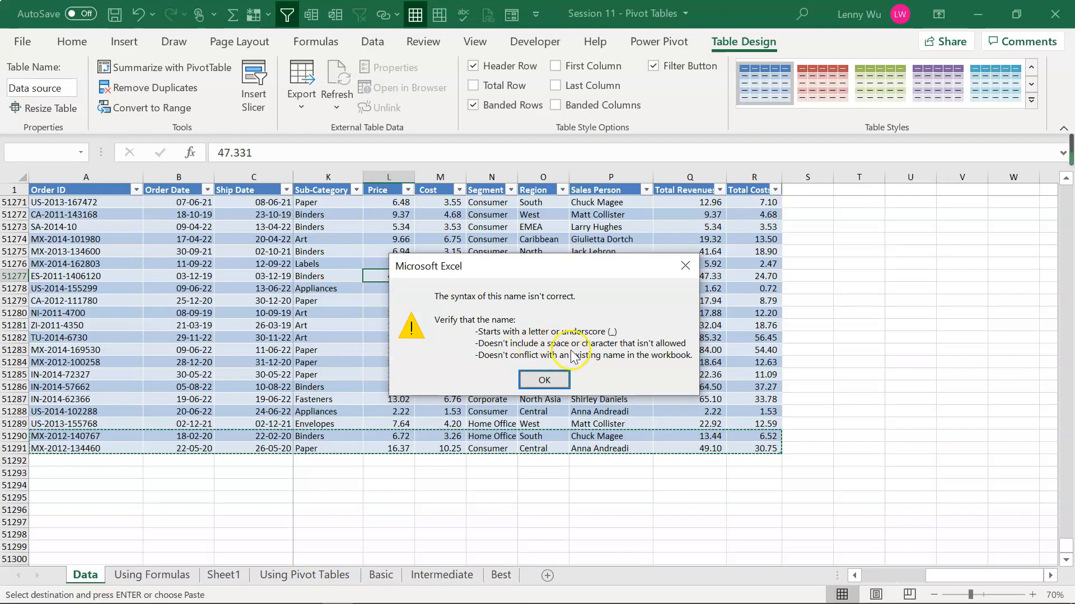
pyautogui.click(560, 381)
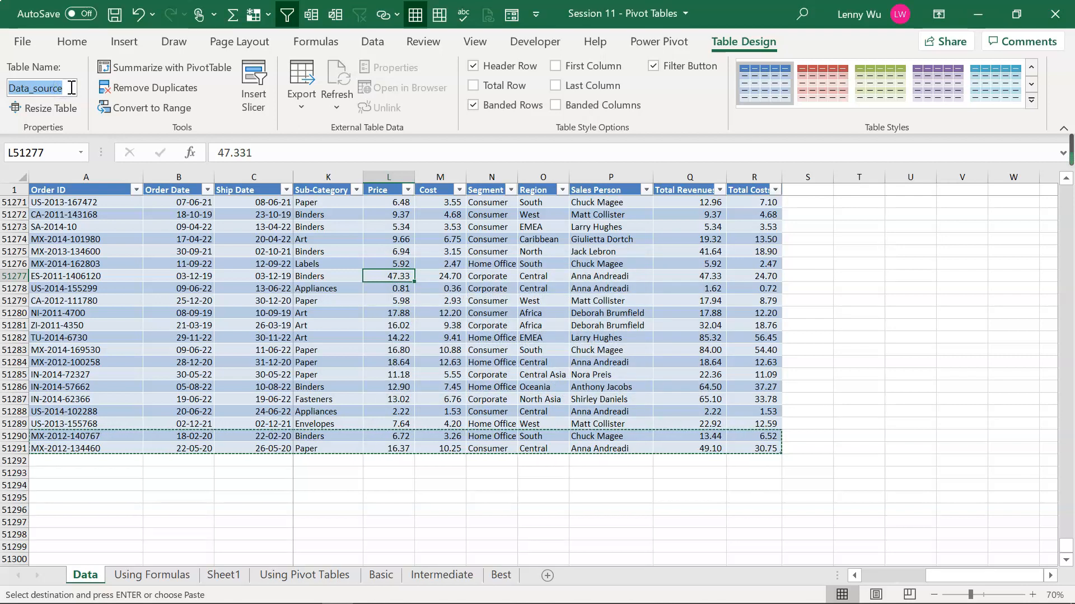
pyautogui.click(72, 88)
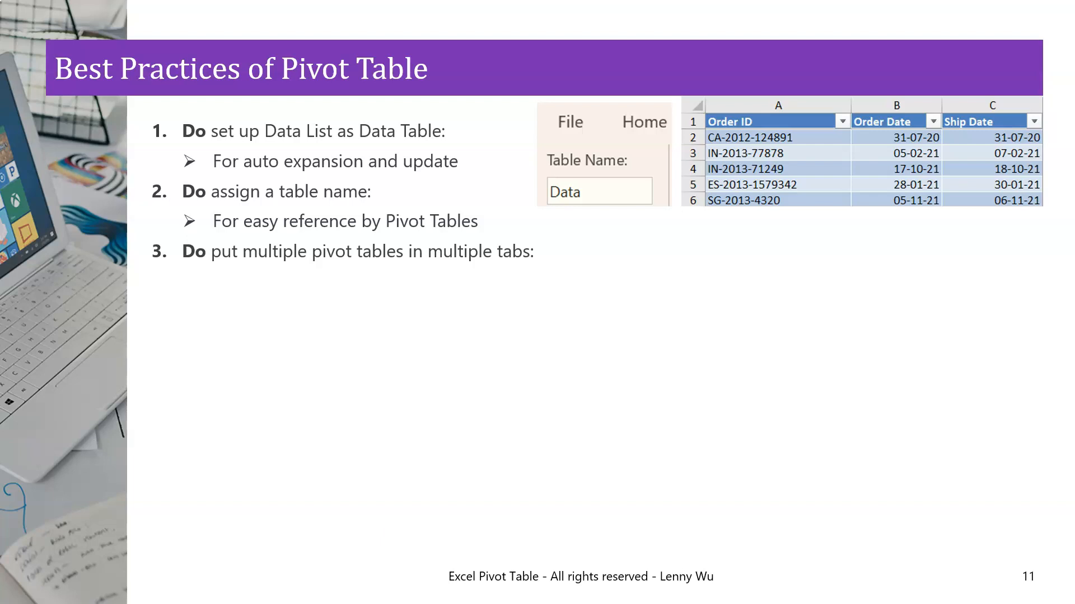
pyautogui.click(377, 481)
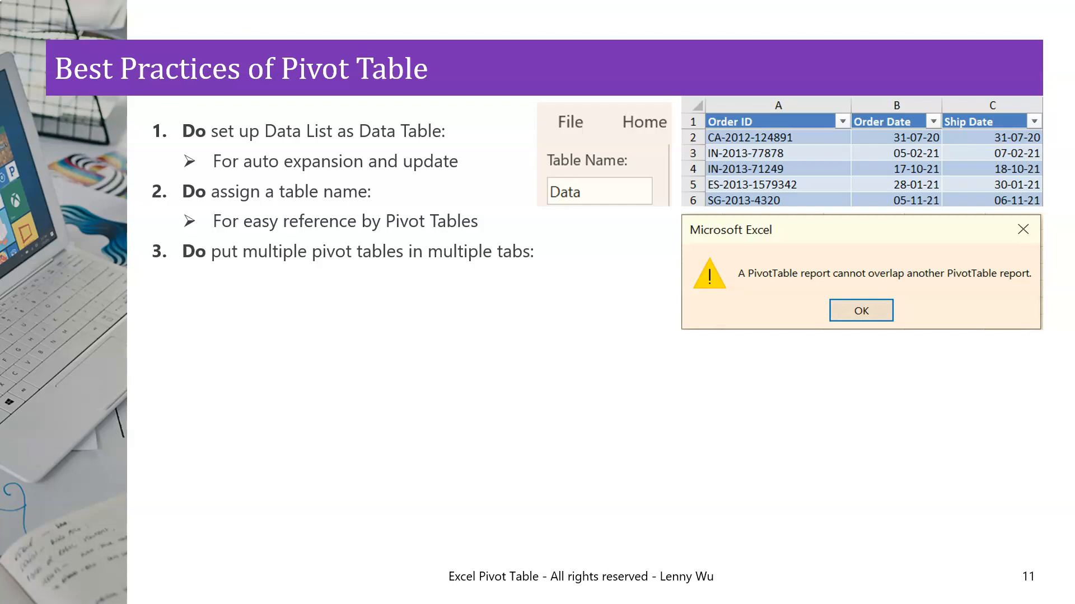
# Switch to the Excel workbook and try to add Region as a column field in the Custom Styles pivot table.
pyautogui.hotkey('alt', 'Tab')
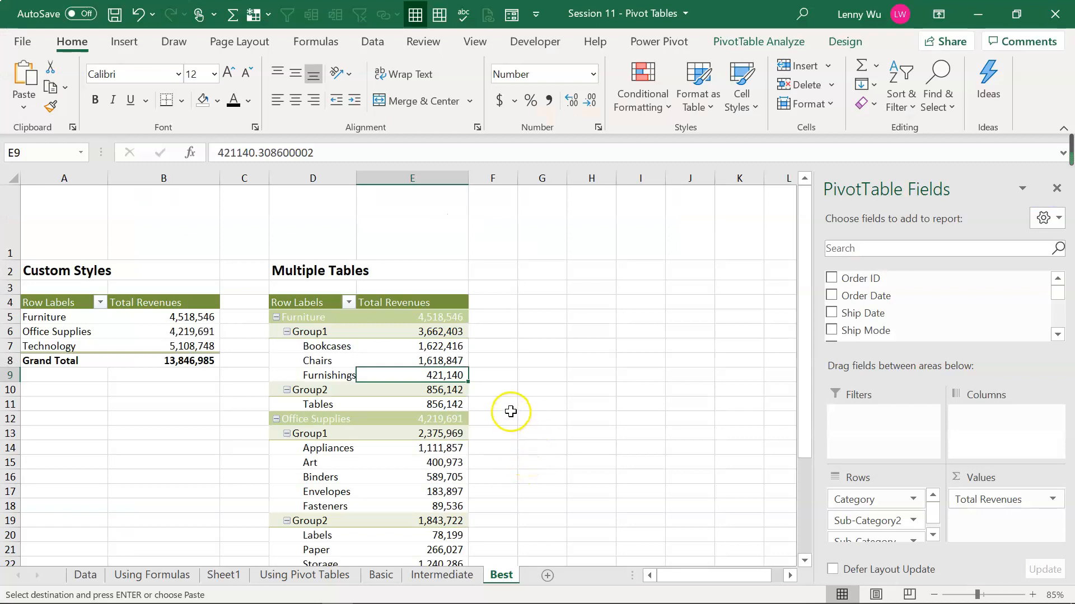
pyautogui.click(147, 317)
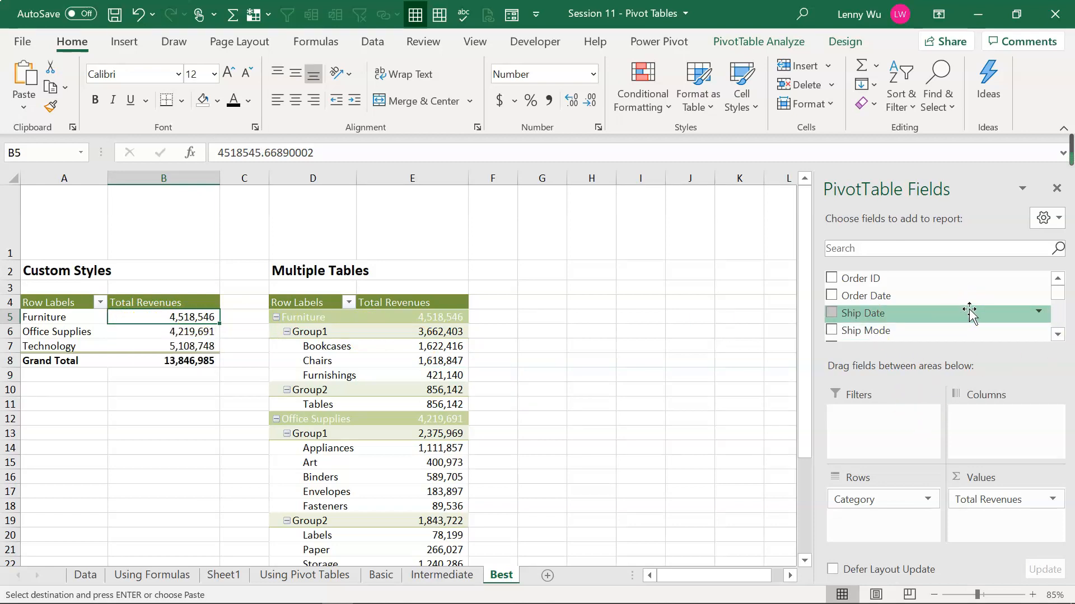
pyautogui.scroll(-1, 969, 311)
pyautogui.scroll(-2, 971, 316)
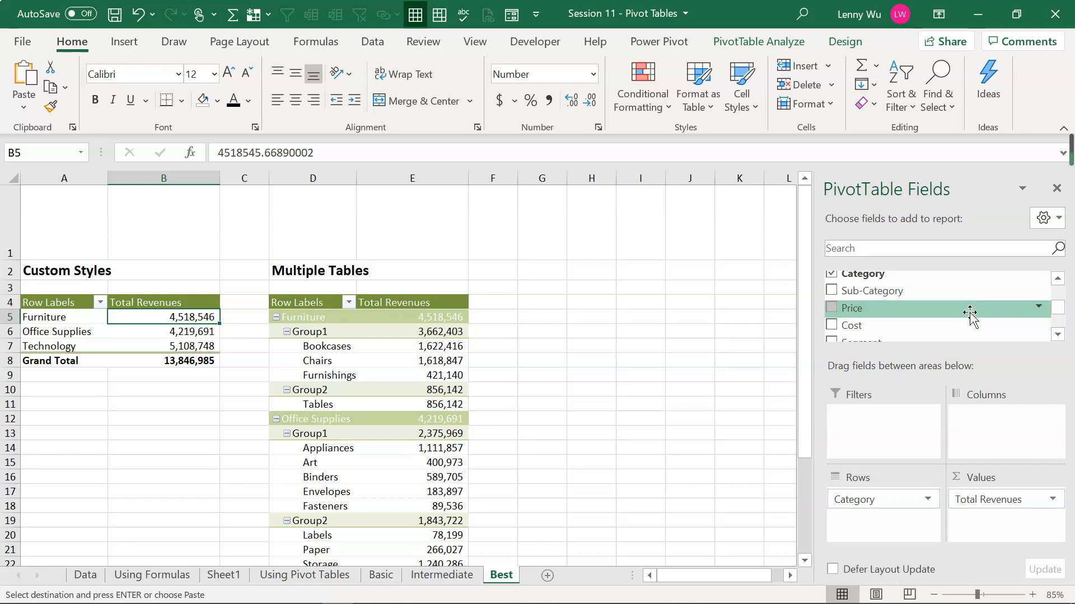
pyautogui.scroll(-2, 971, 316)
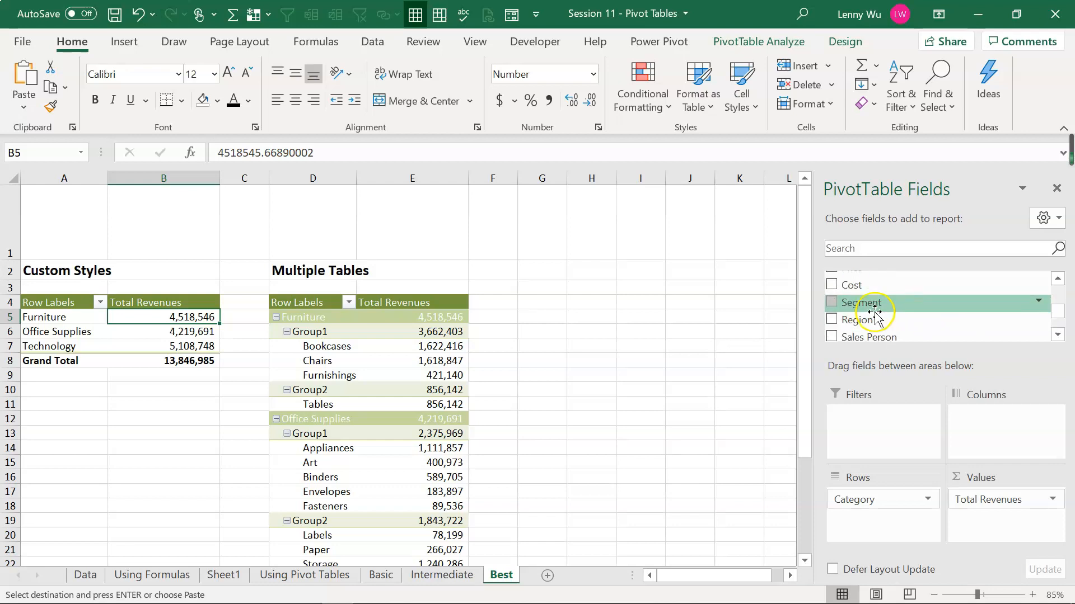
pyautogui.moveTo(858, 318); pyautogui.dragTo(1046, 444)
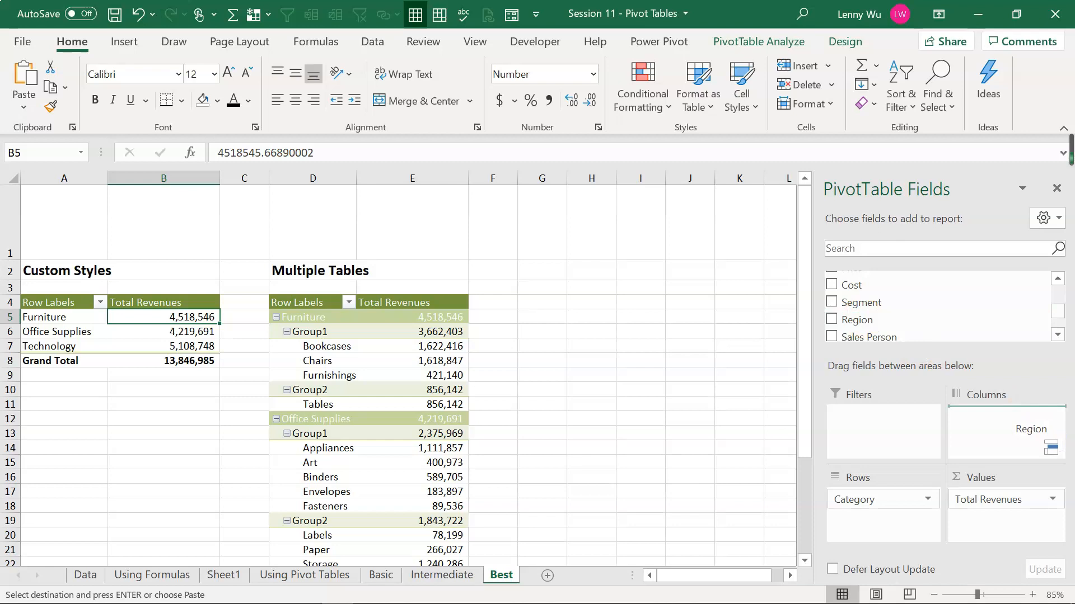
pyautogui.moveTo(1047, 446); pyautogui.dragTo(1042, 441)
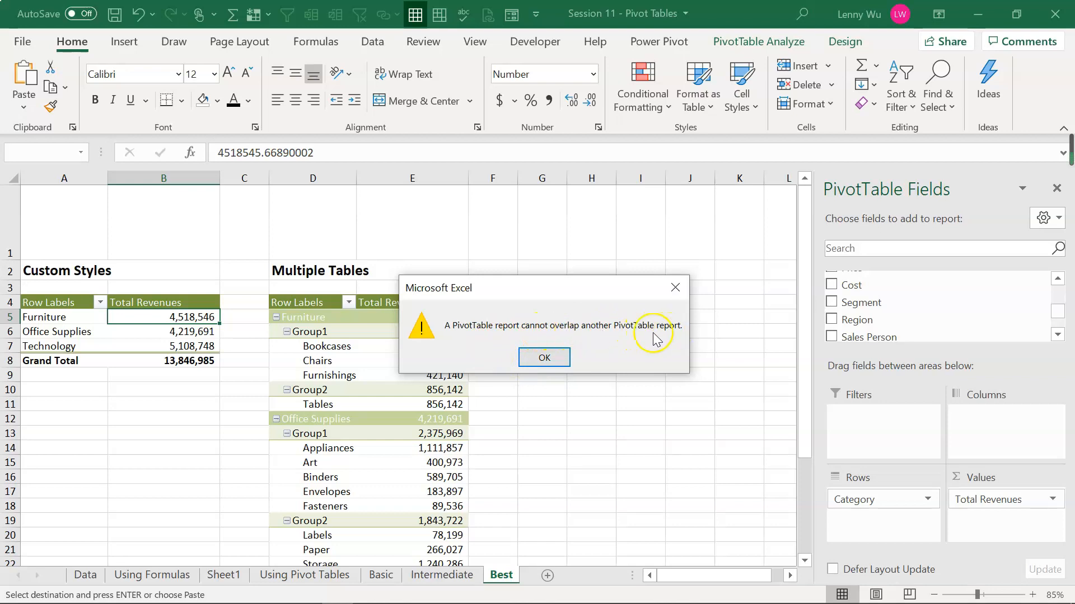
pyautogui.click(544, 358)
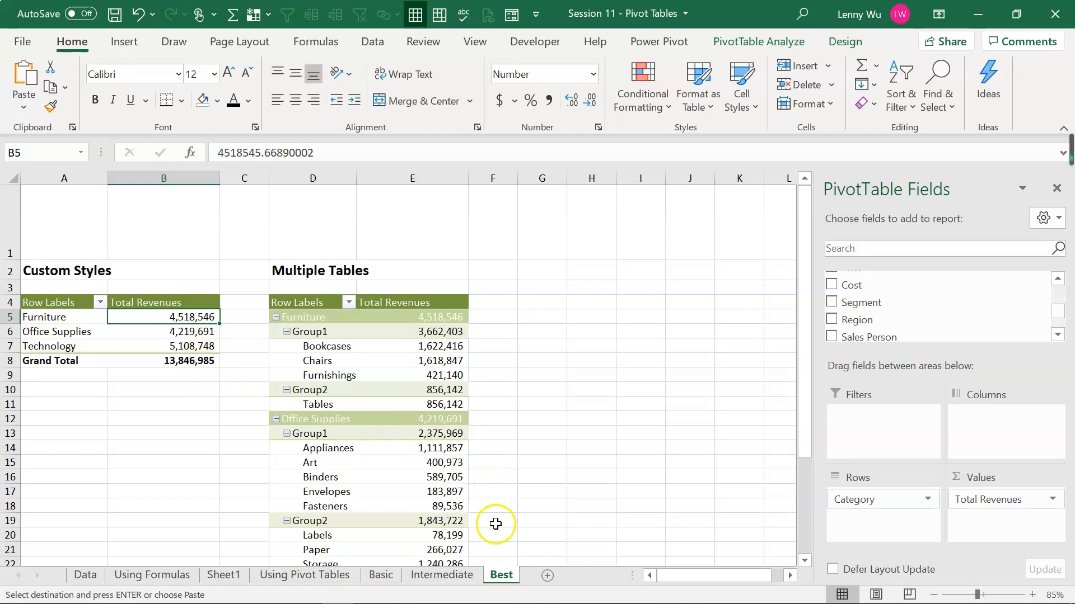
# Extract the source records behind the Custom Styles pivot table's Grand Total on the Best sheet, and view them down to the last row.
pyautogui.moveTo(203, 315)
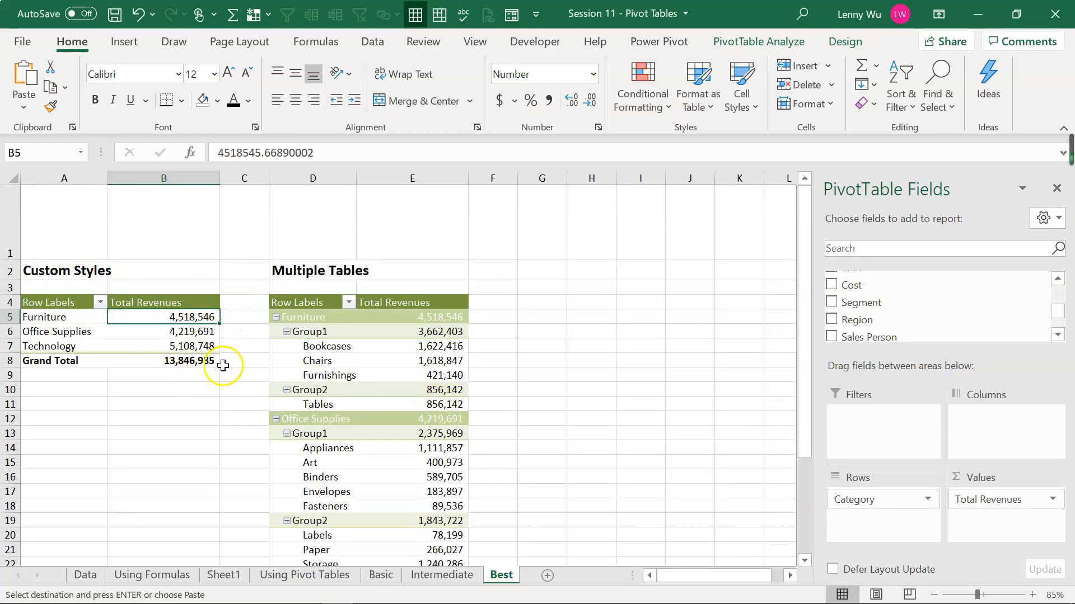
pyautogui.moveTo(188, 314)
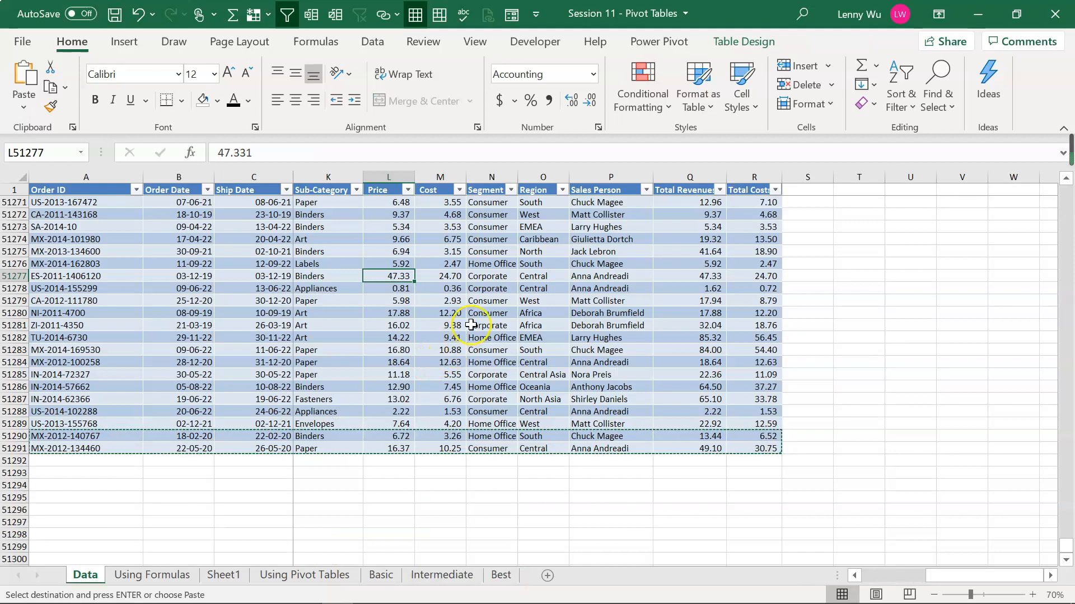
pyautogui.click(500, 575)
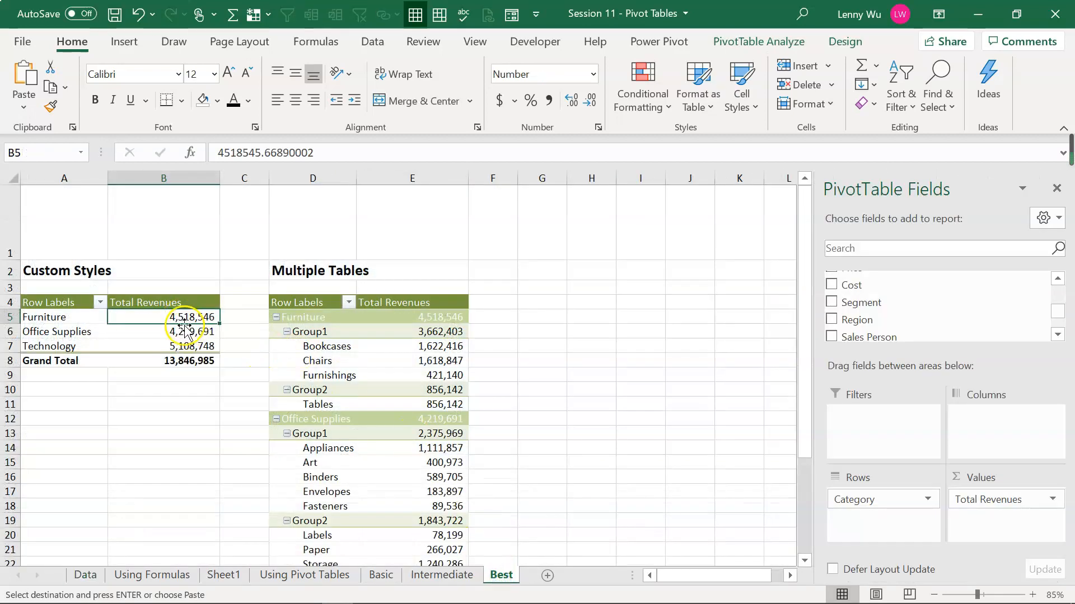
pyautogui.click(196, 358)
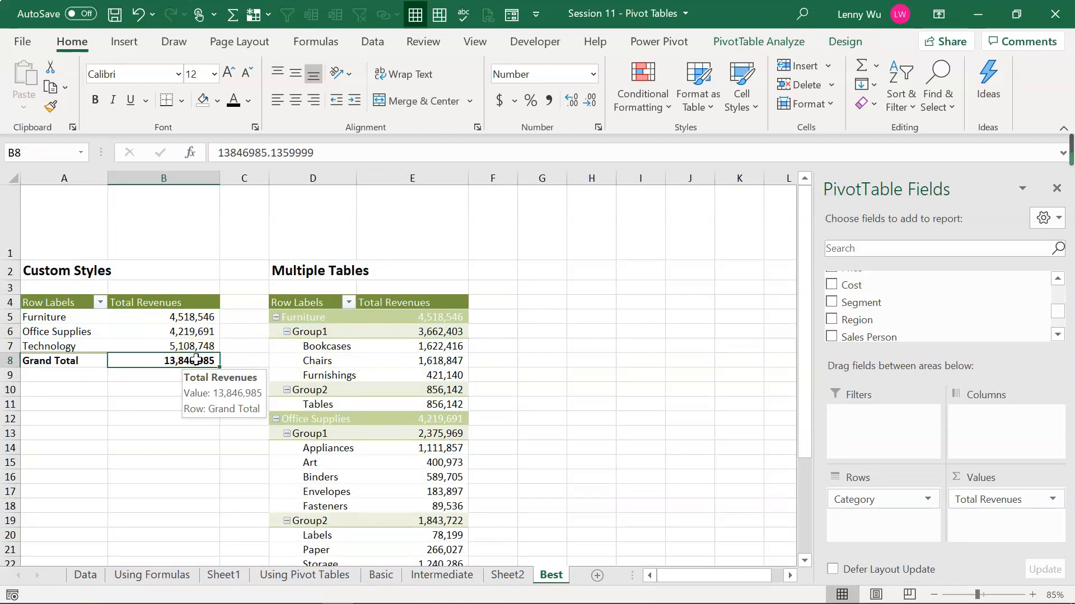
pyautogui.click(197, 360)
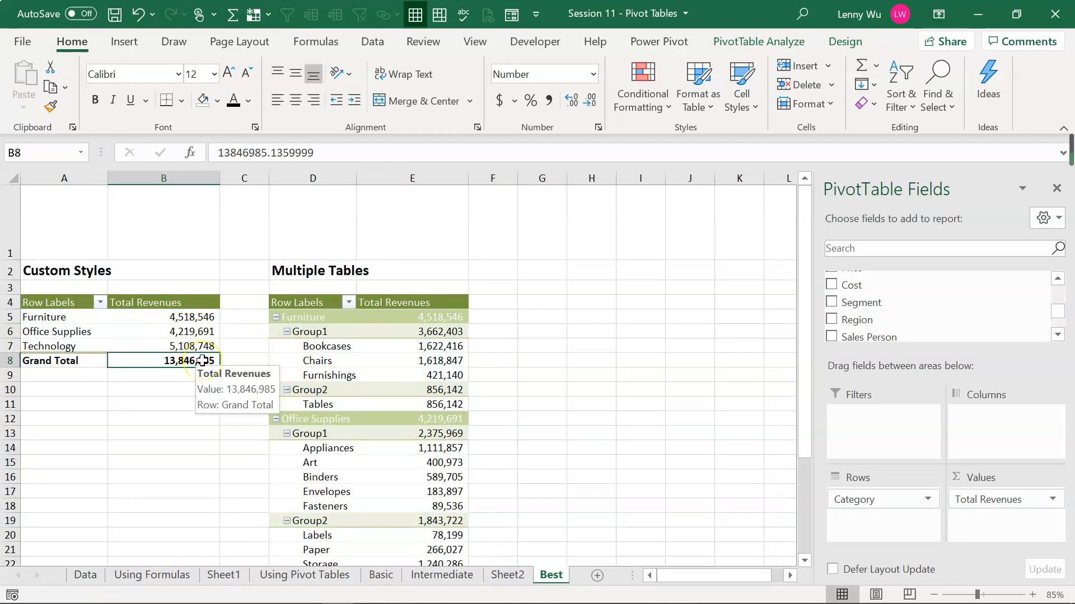
pyautogui.doubleClick(202, 361)
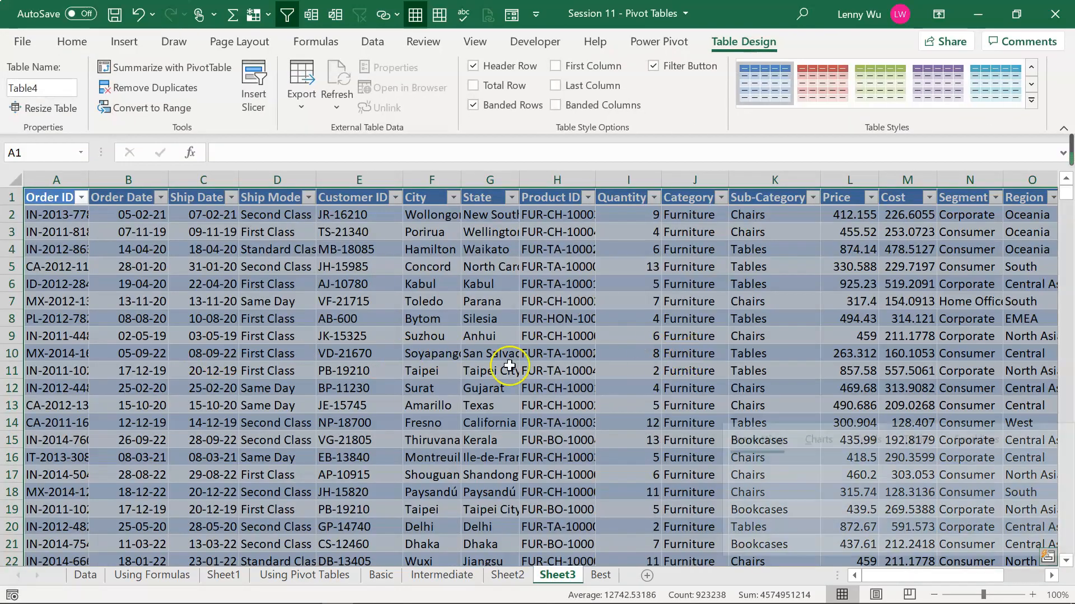
pyautogui.keyDown('ctrl'); pyautogui.scroll(-2, 506, 365); pyautogui.keyUp('ctrl')
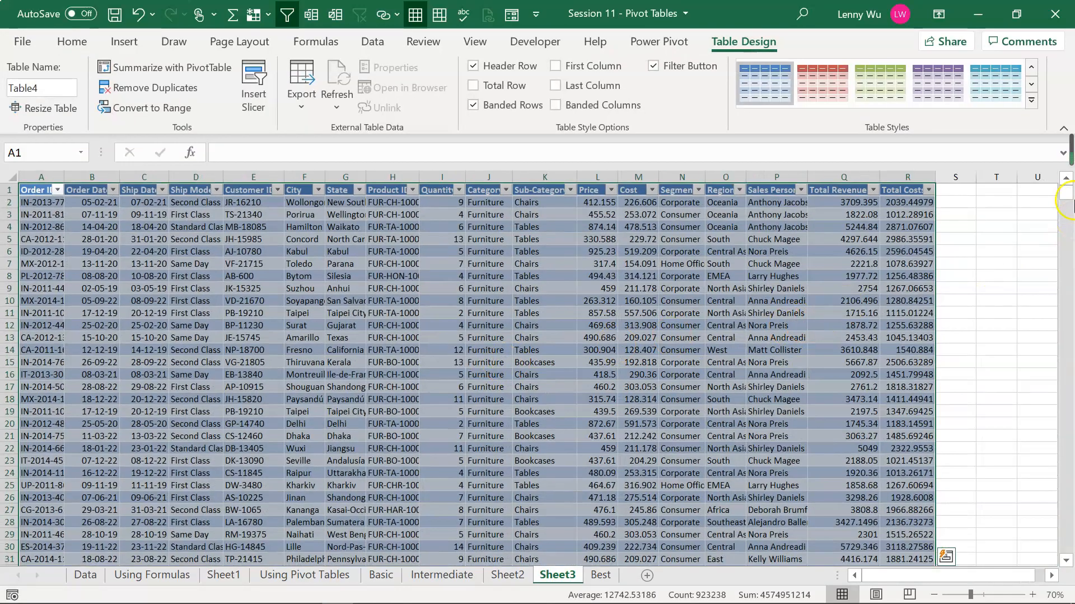
pyautogui.moveTo(1066, 192); pyautogui.dragTo(1067, 551)
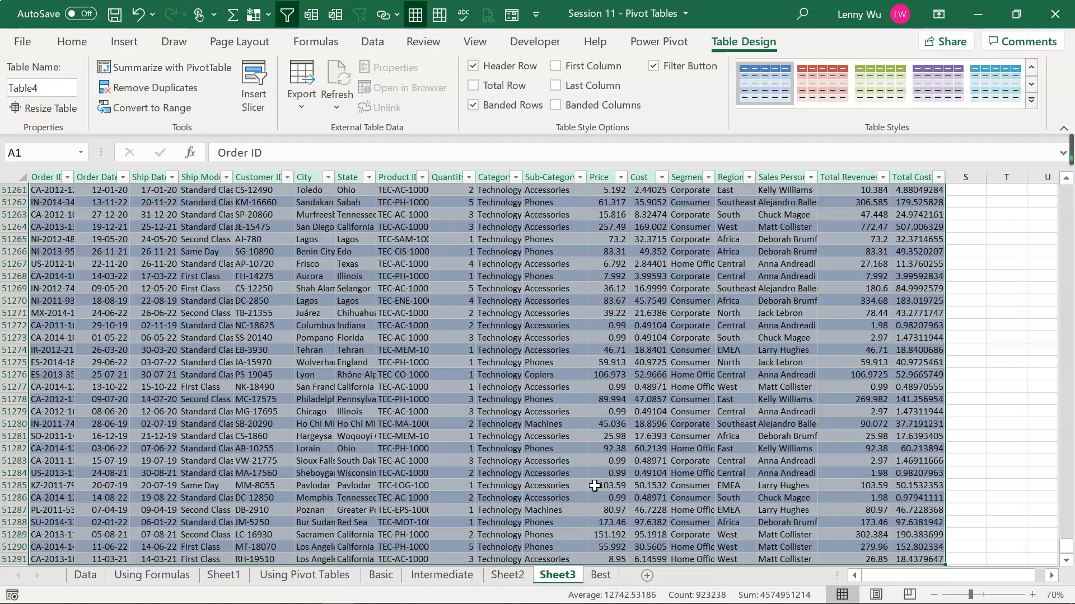
# Return to the Best sheet and turn off Enable show details in the Custom Styles pivot table's options.
pyautogui.click(596, 577)
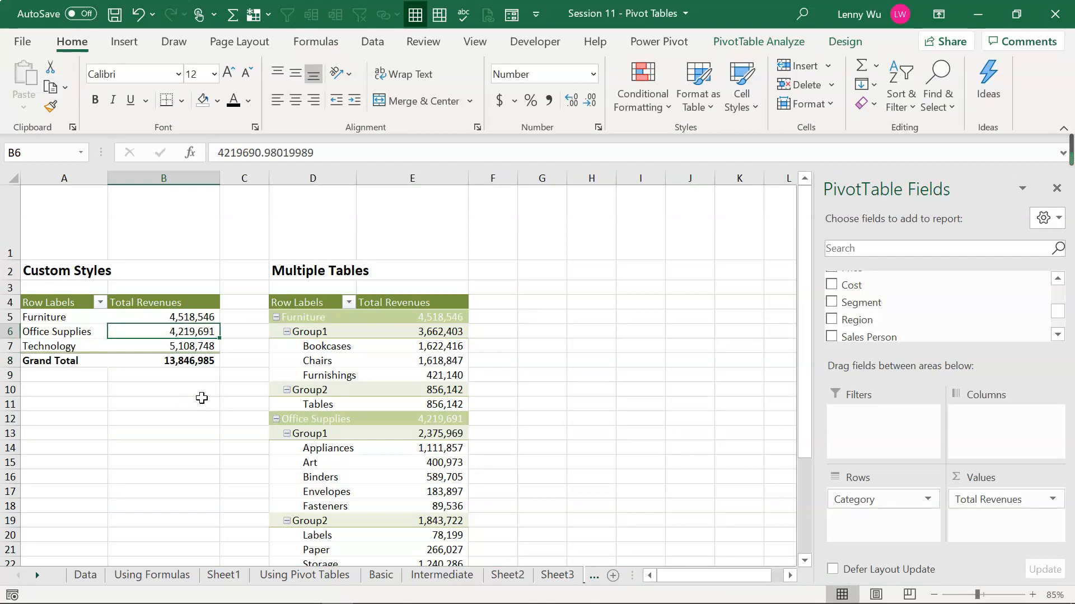
pyautogui.click(168, 333)
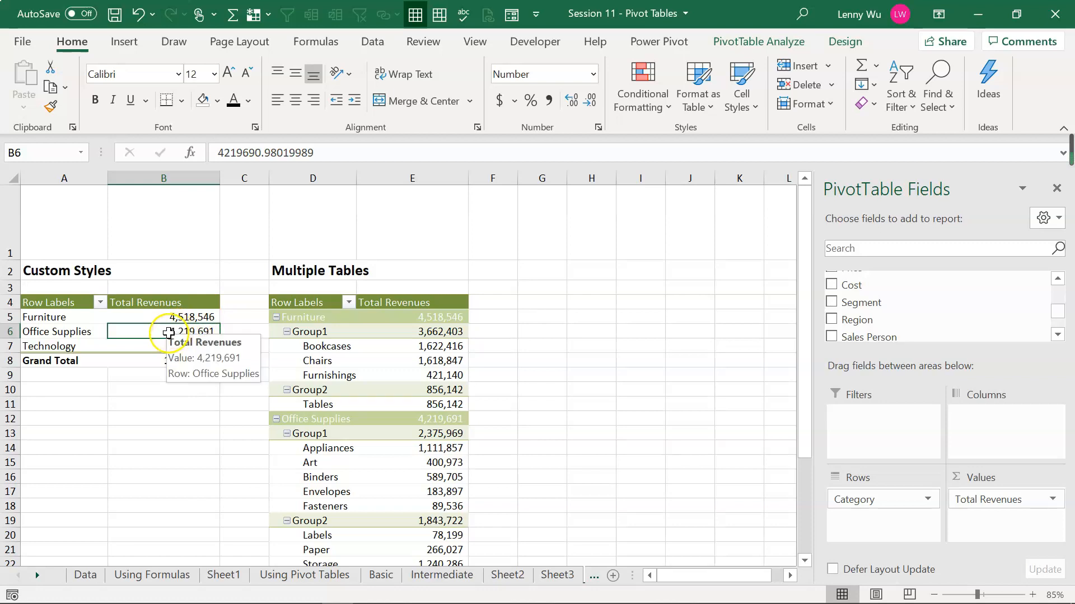
pyautogui.rightClick(168, 333)
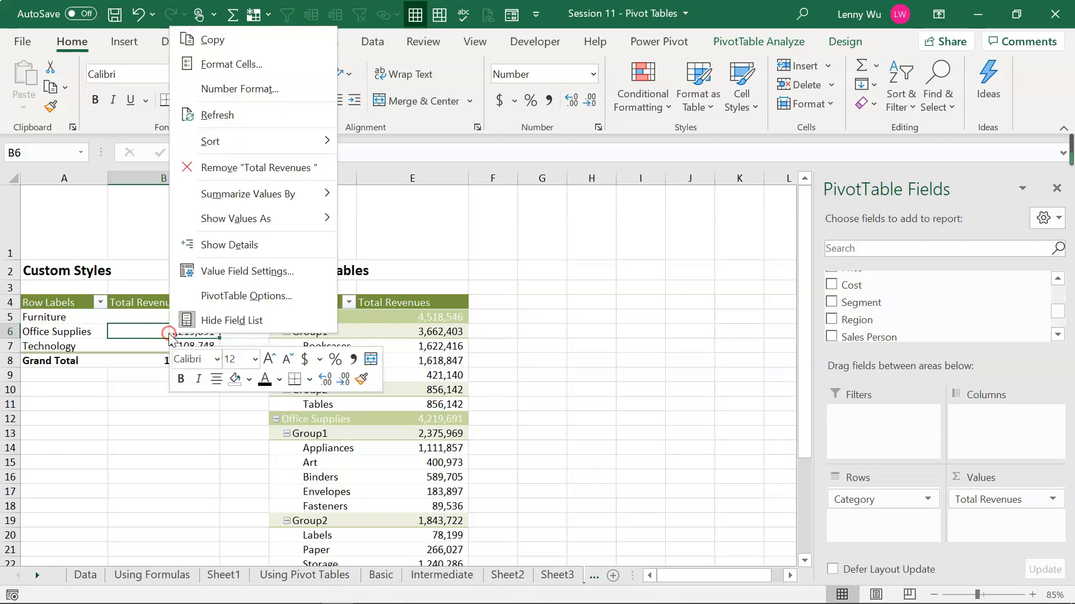
pyautogui.click(231, 305)
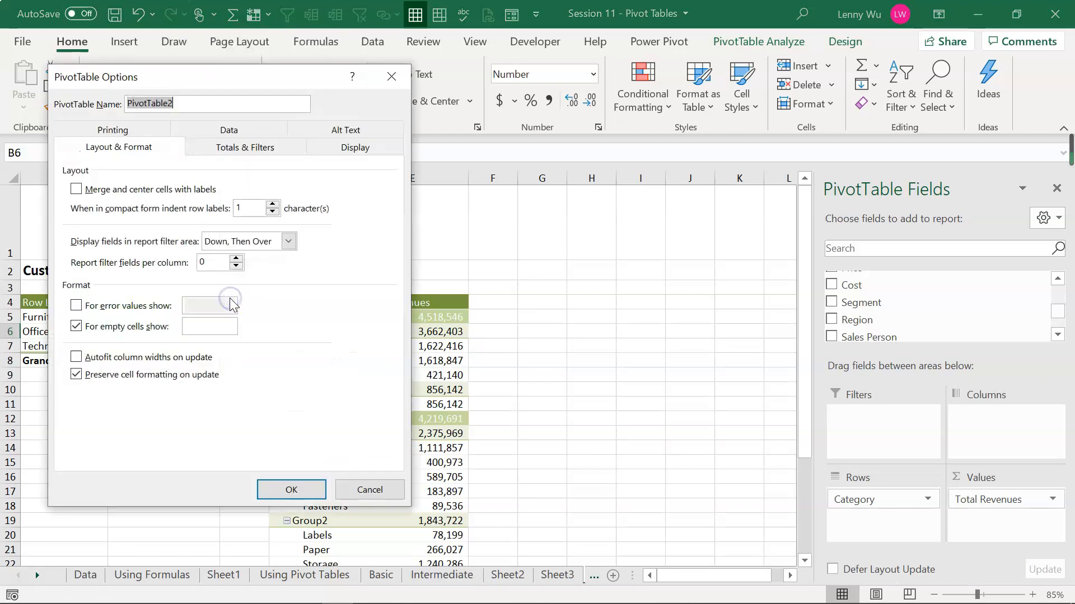
pyautogui.click(235, 131)
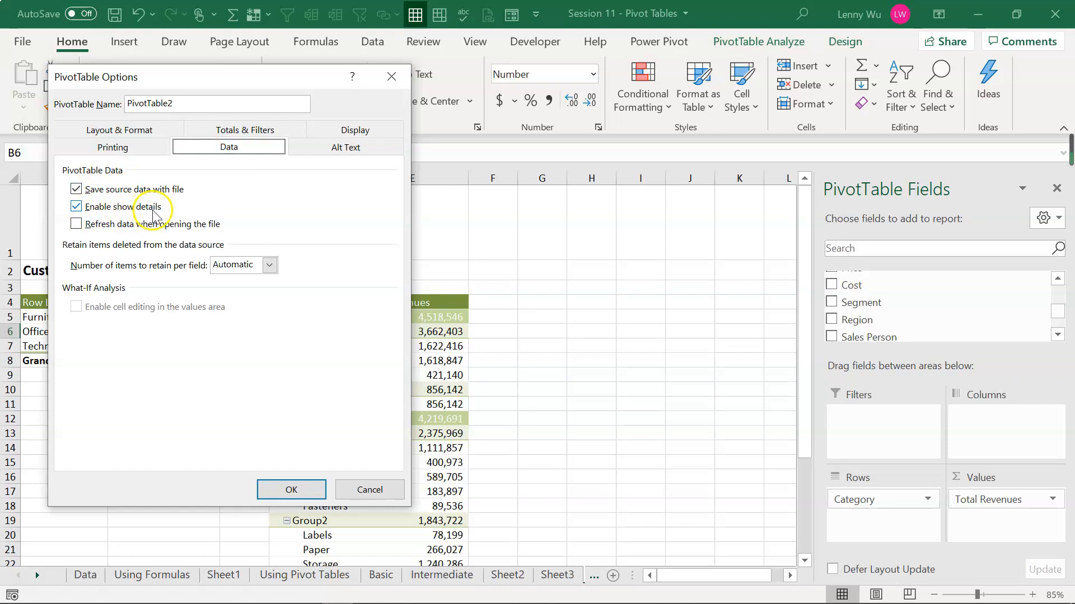
pyautogui.click(77, 208)
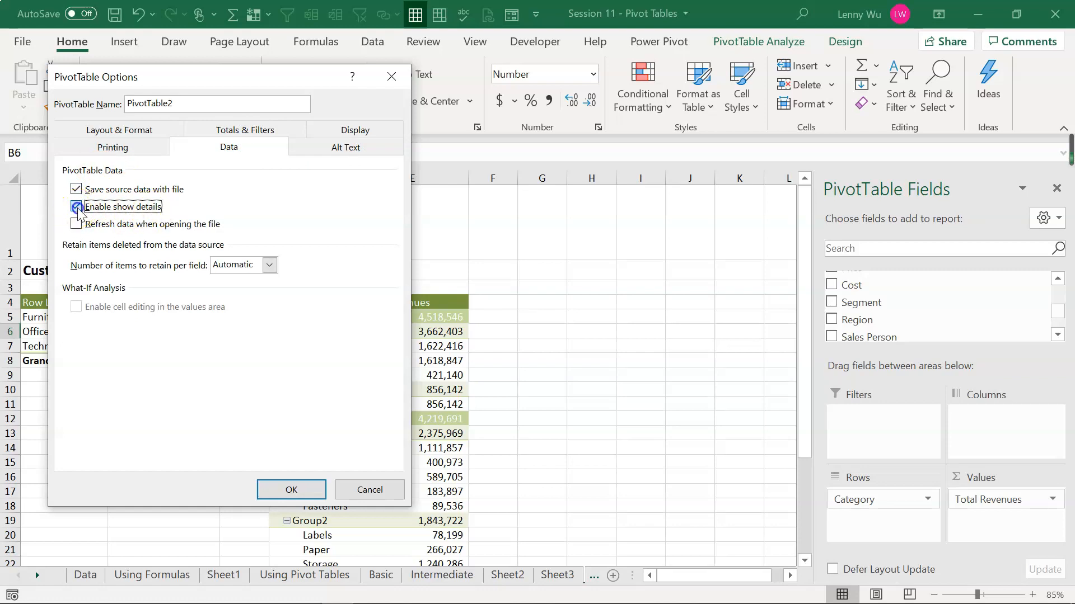
pyautogui.click(302, 492)
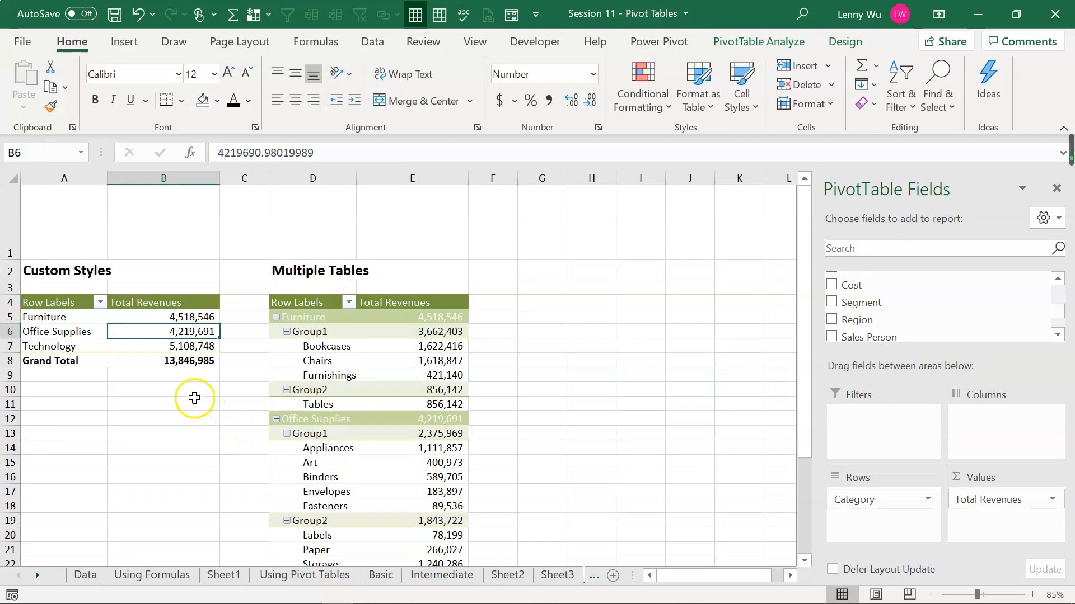
# Try to drill down into the Custom Styles pivot table's Grand Total revenue.
pyautogui.click(193, 399)
pyautogui.moveTo(179, 364)
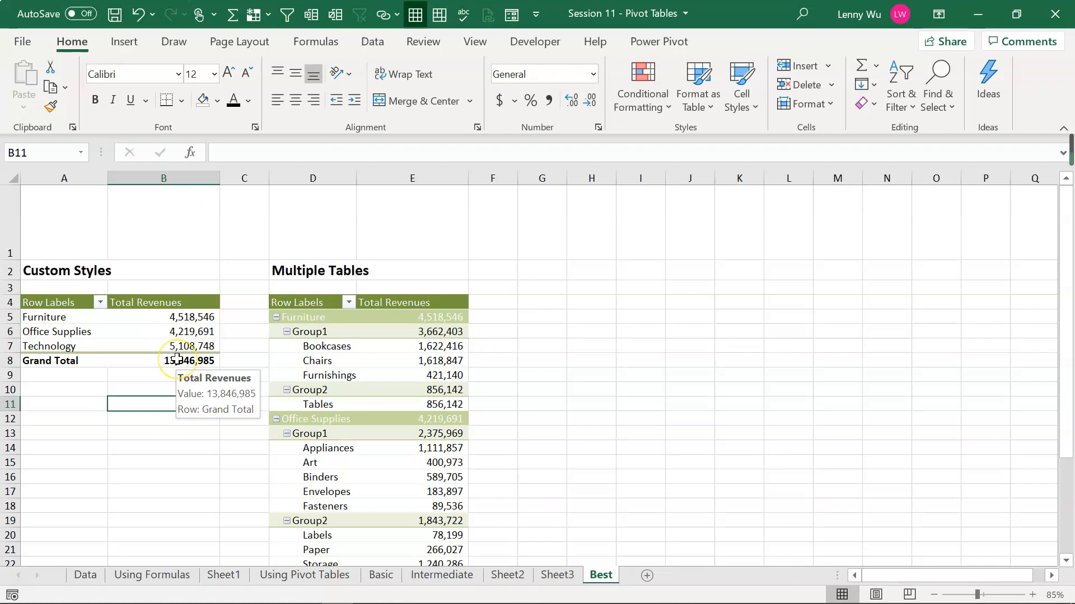
pyautogui.click(177, 359)
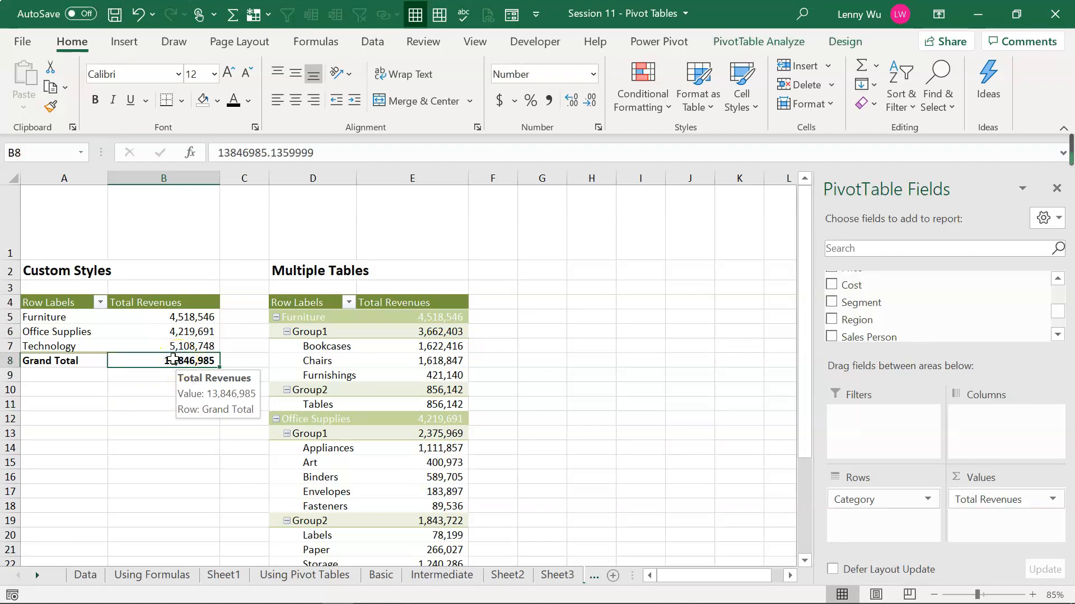
pyautogui.click(153, 359)
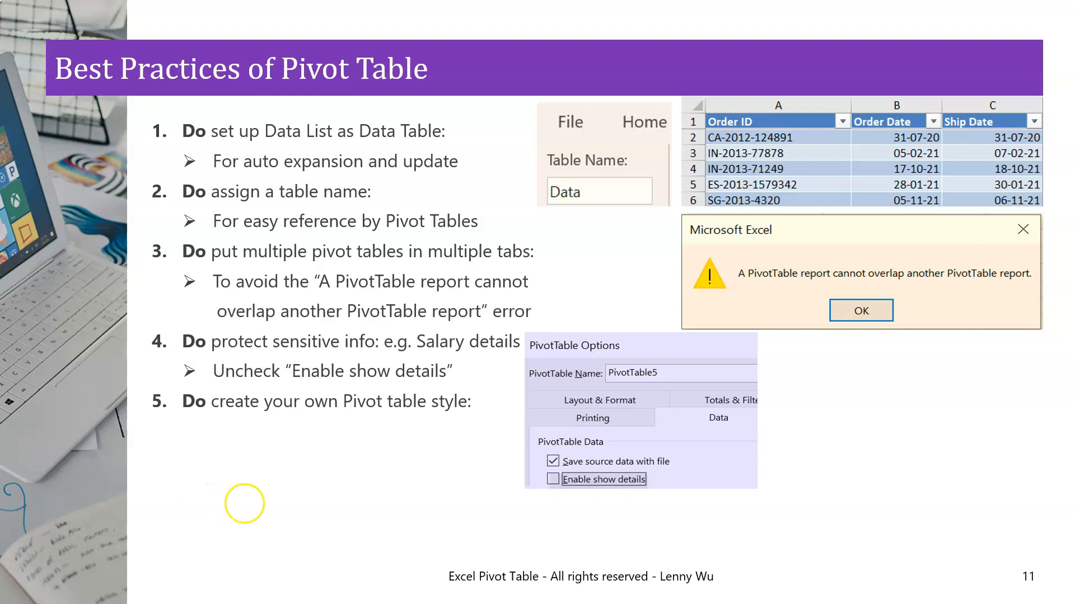
# Advance the Best Practices of Pivot Table slide to its next item.
pyautogui.click(245, 504)
pyautogui.press('Right')
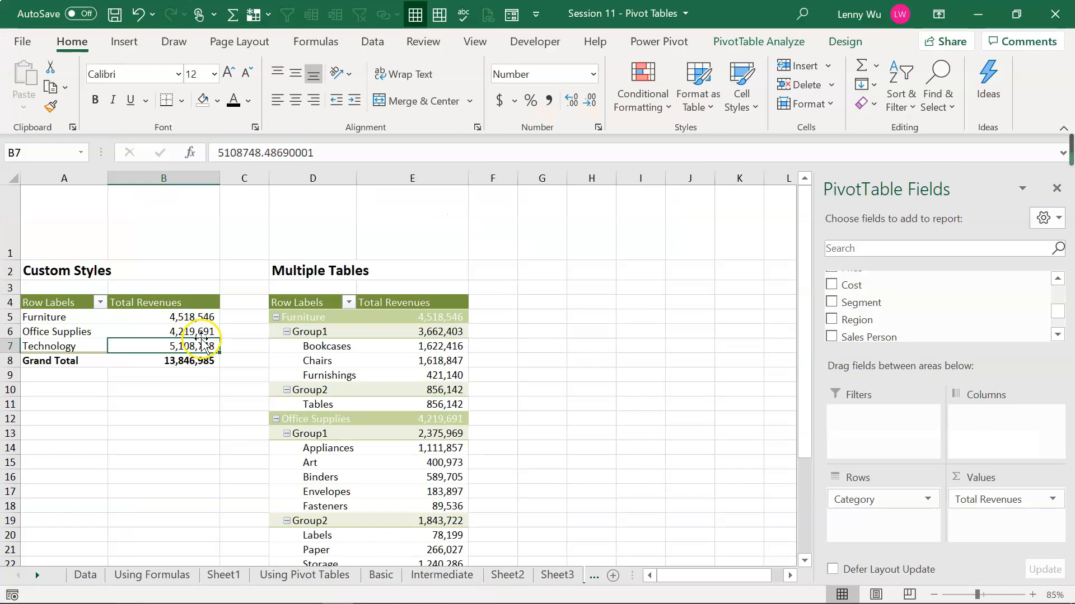
# Switch back to the Excel workbook and start a new PivotTable style for the Custom Styles pivot table, with a blue Header Row fill.
pyautogui.click(167, 331)
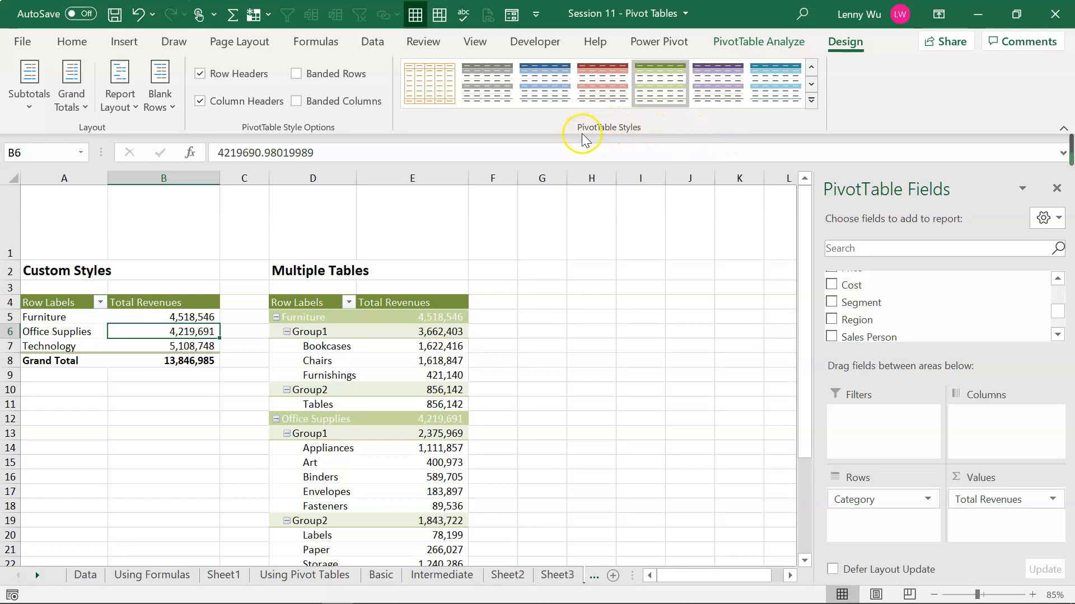
pyautogui.click(811, 101)
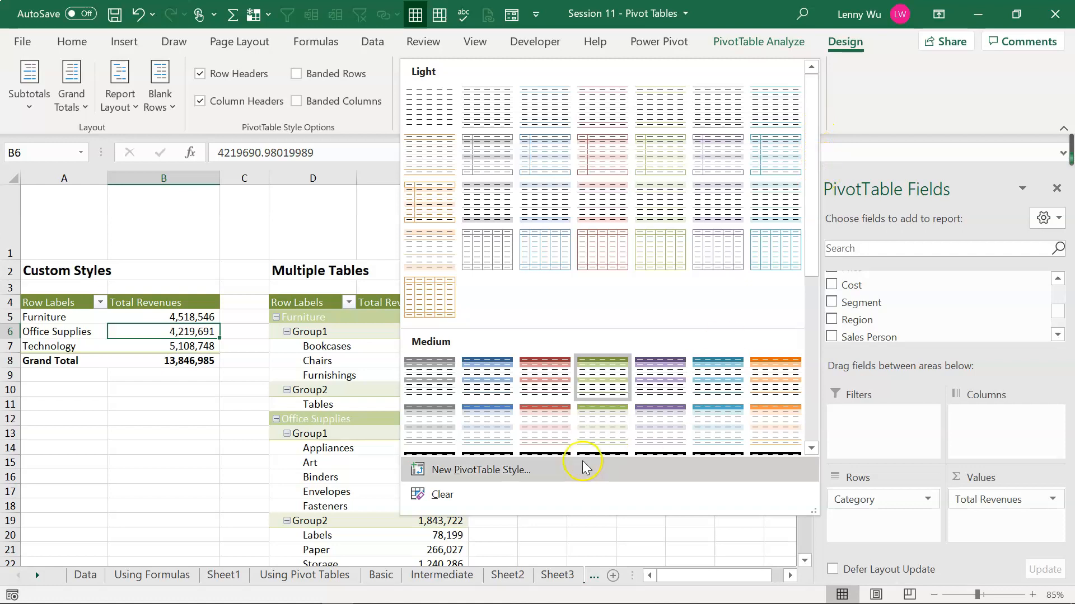
pyautogui.click(481, 470)
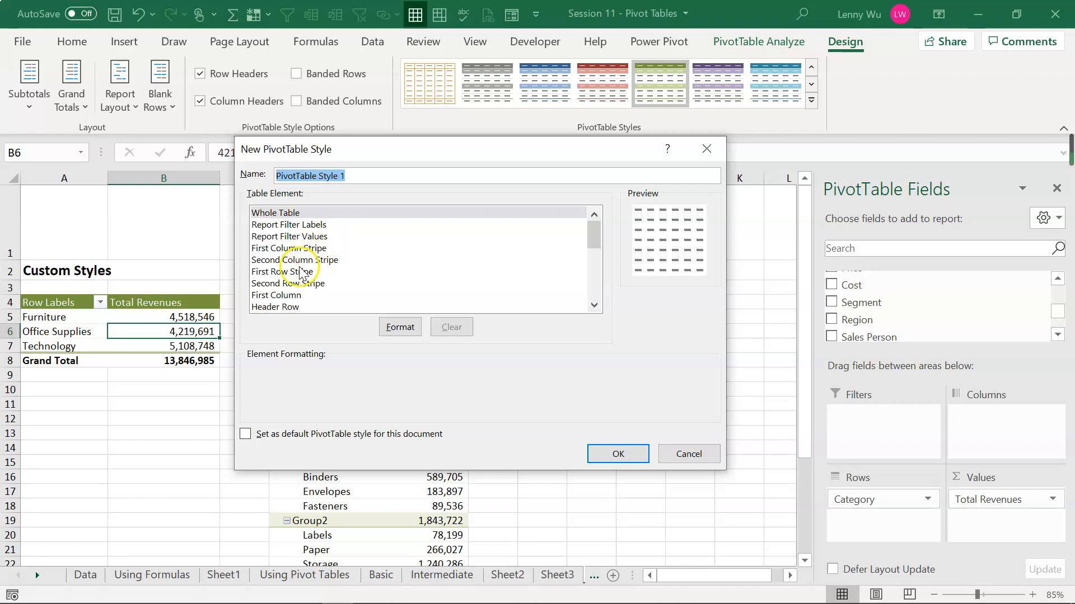
pyautogui.click(299, 307)
pyautogui.click(400, 327)
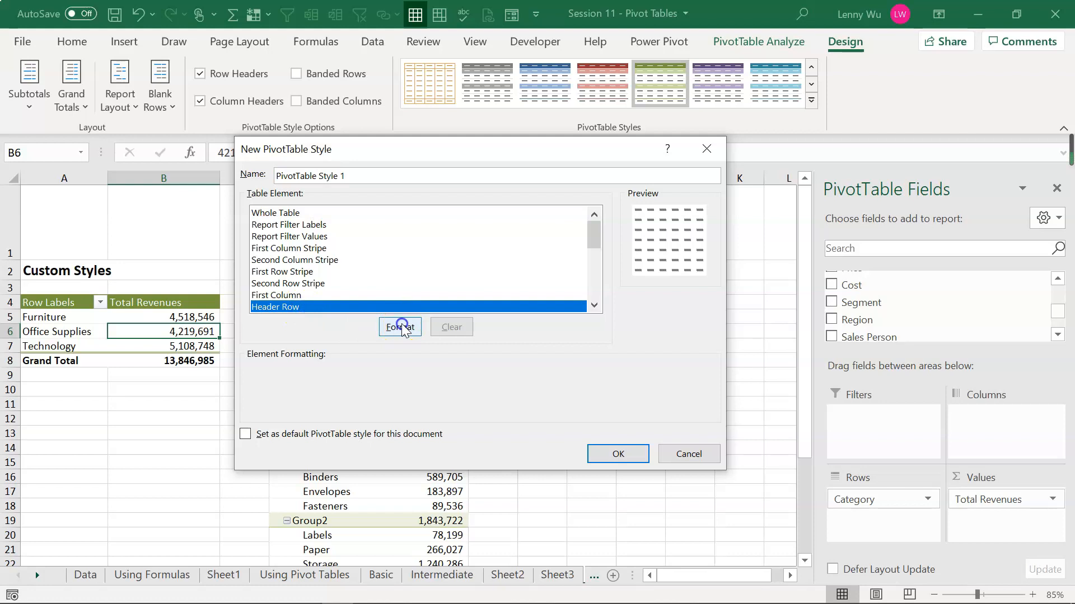
pyautogui.click(394, 107)
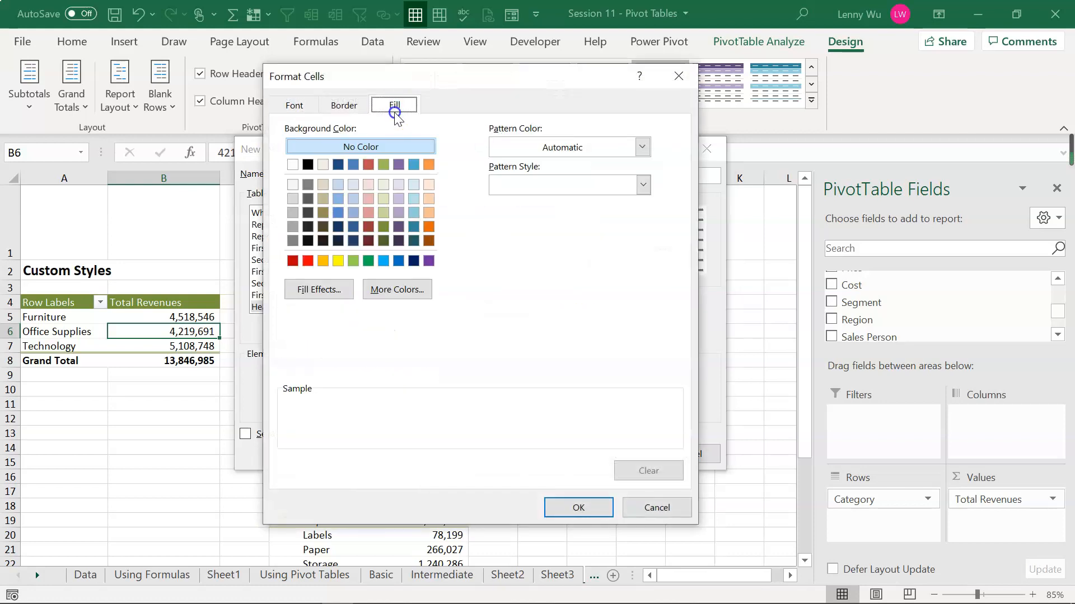
pyautogui.click(398, 261)
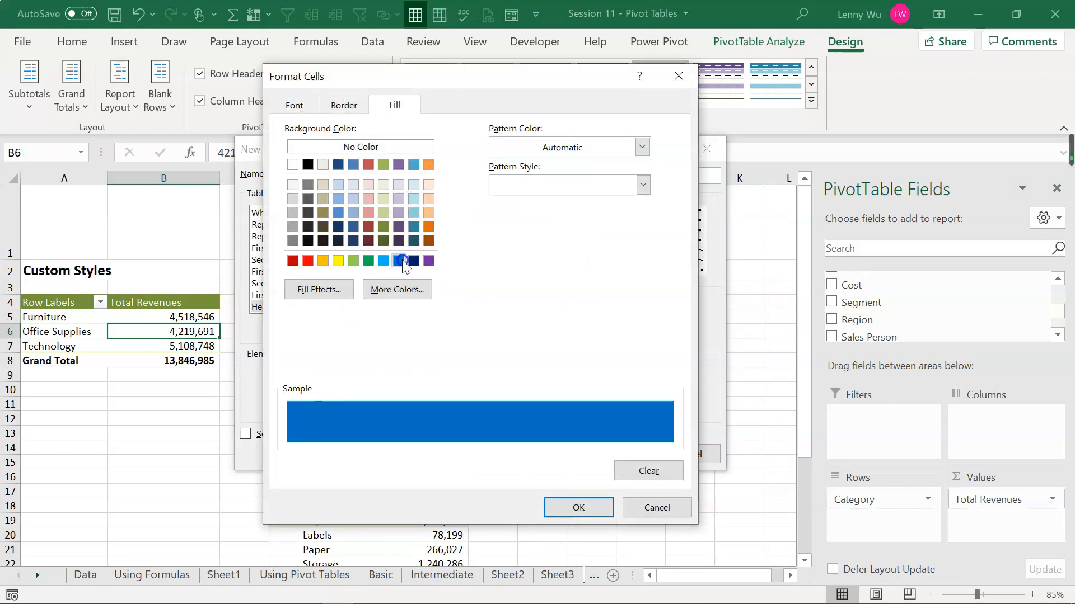
pyautogui.click(578, 507)
# Make the Grand Total Row element bold in the new PivotTable style and save PivotTable Style 1.
pyautogui.scroll(-2, 408, 252)
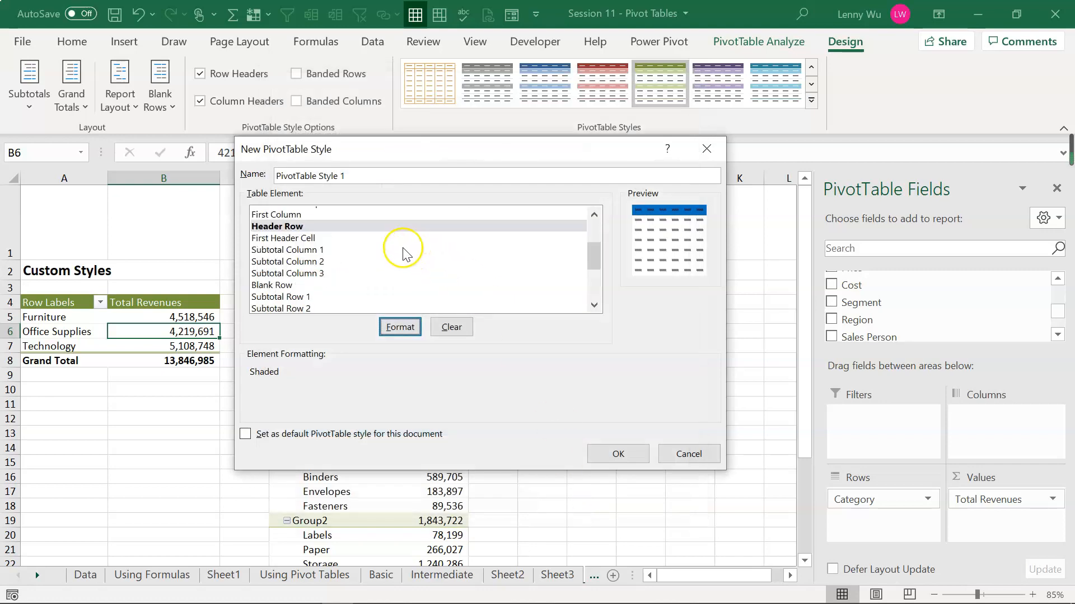
pyautogui.scroll(-3, 404, 253)
pyautogui.click(315, 307)
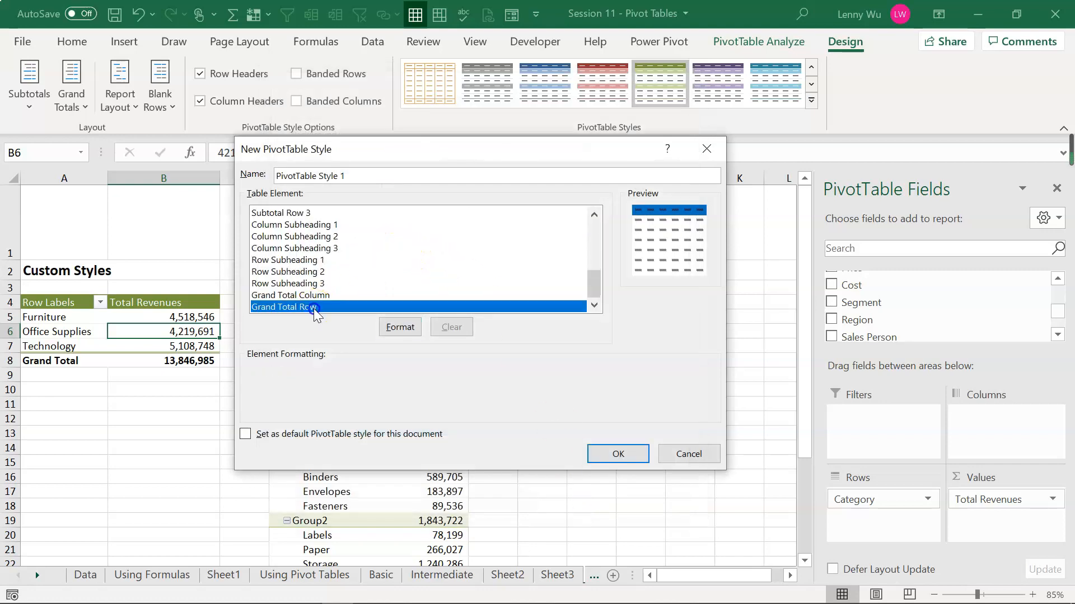
pyautogui.click(408, 330)
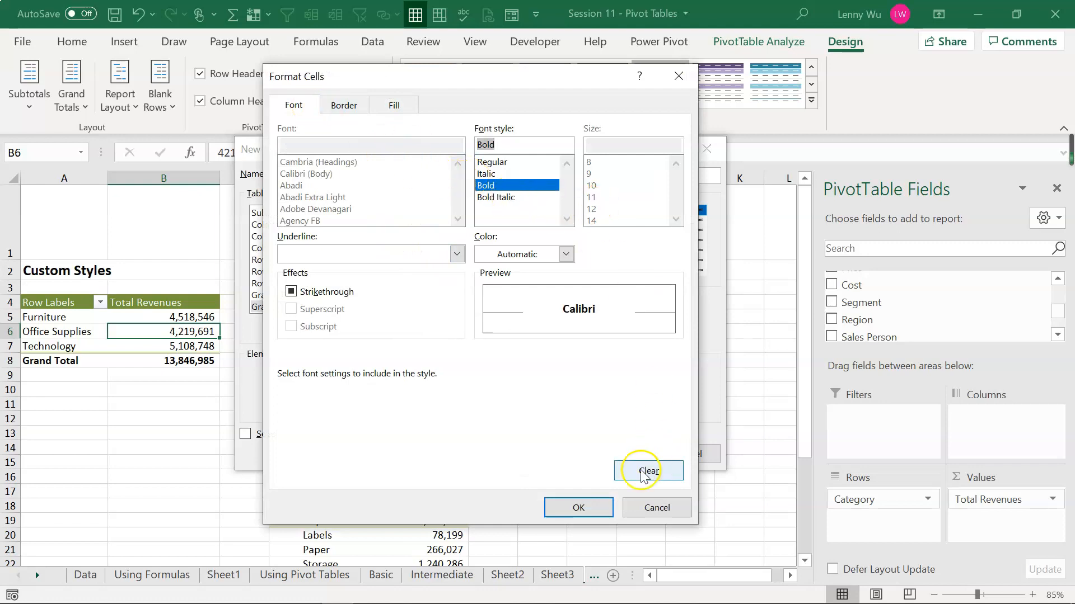
pyautogui.click(579, 508)
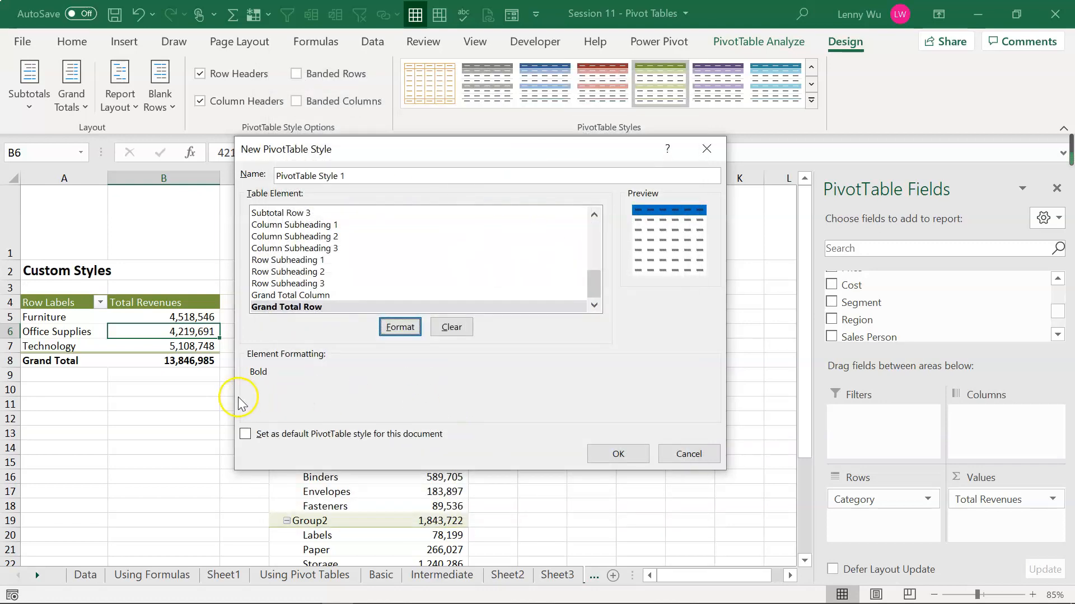
pyautogui.click(618, 454)
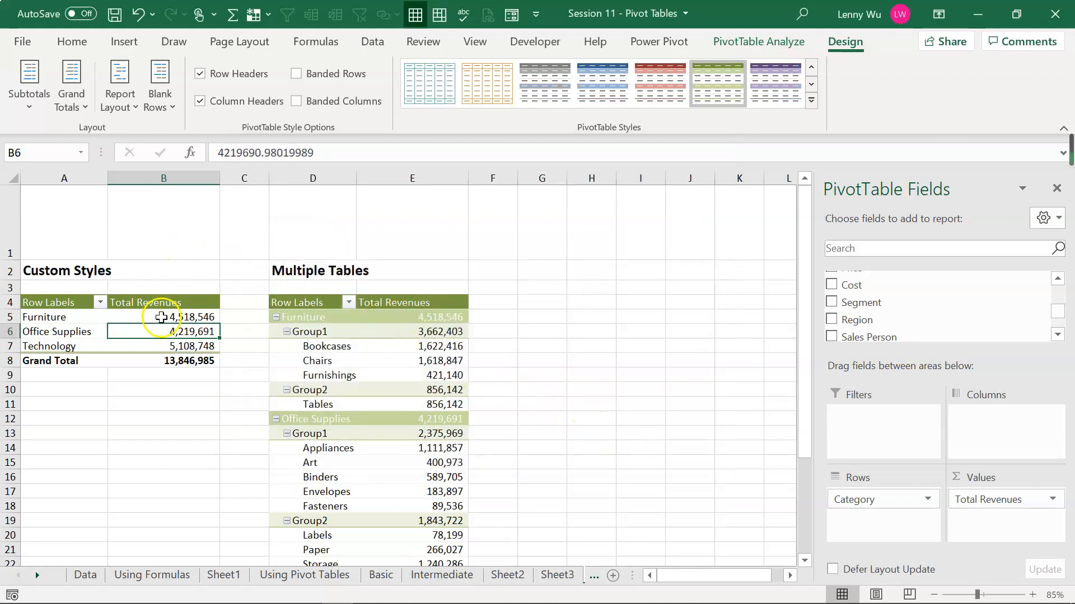
# Apply the custom style with the blue header row to the Custom Styles pivot table.
pyautogui.click(113, 328)
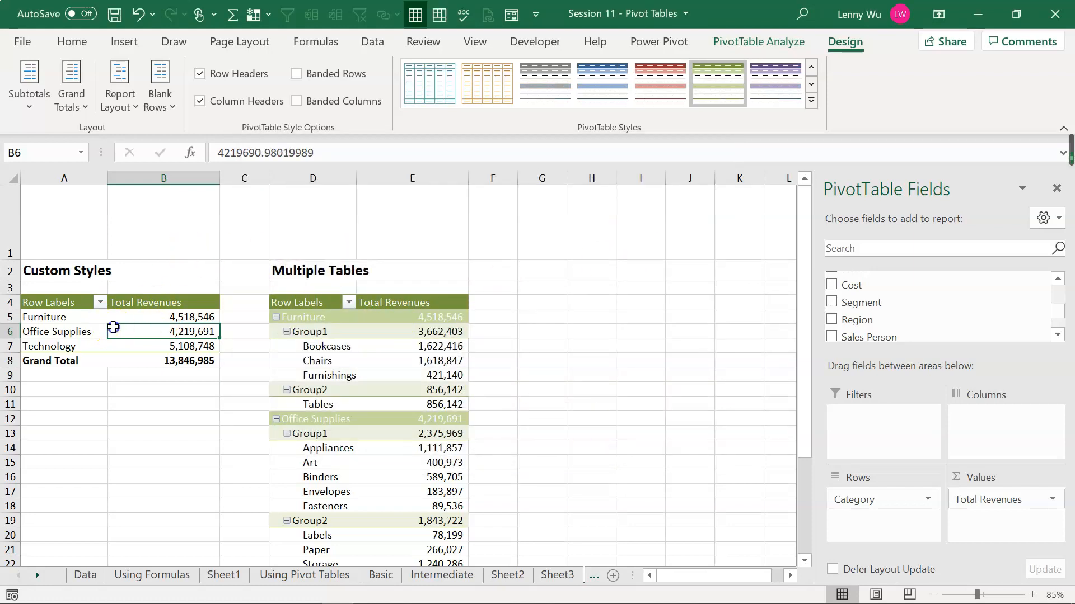
pyautogui.click(812, 69)
pyautogui.click(812, 101)
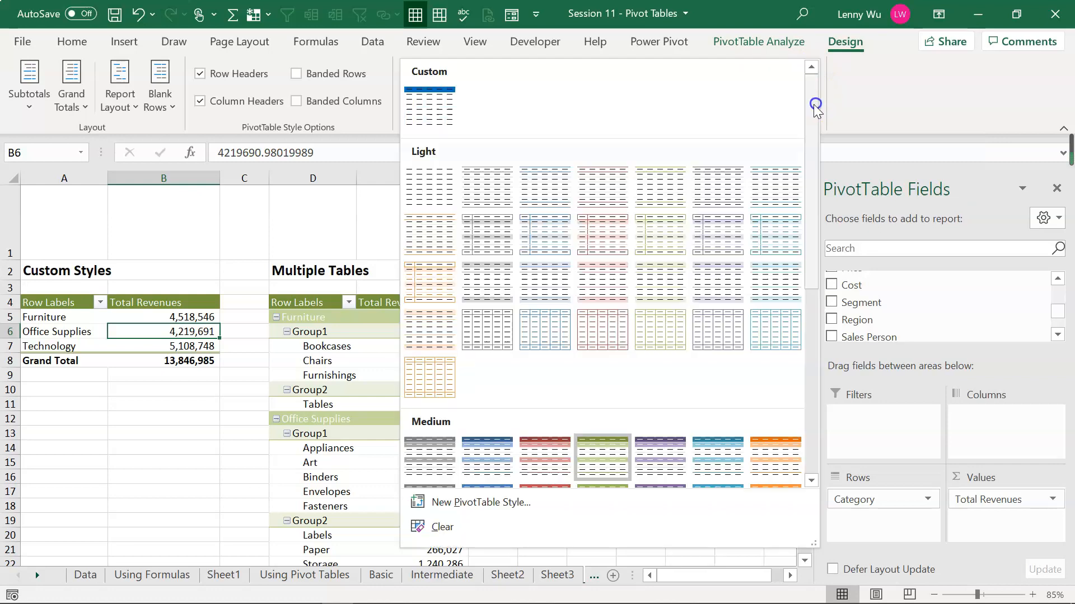
pyautogui.click(424, 119)
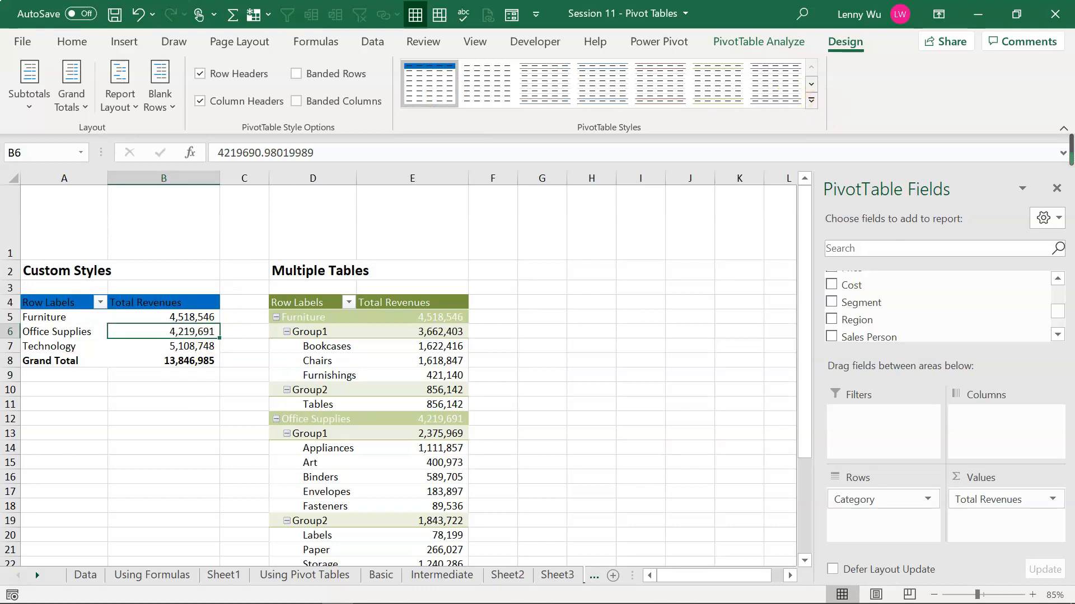
# Delete the custom PivotTable style with the blue header row from the style gallery.
pyautogui.rightClick(438, 88)
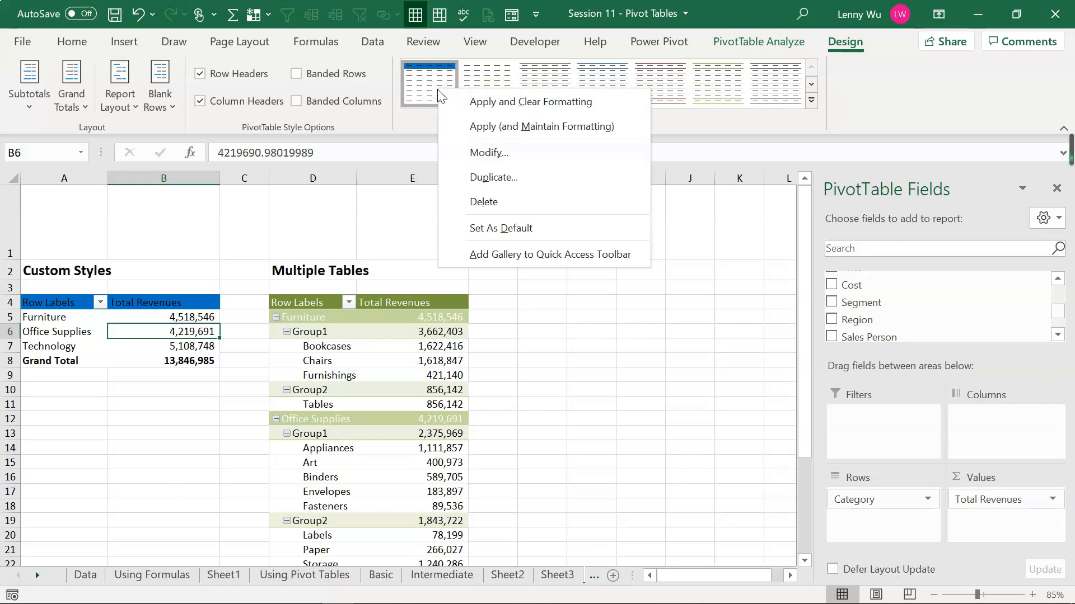
pyautogui.click(498, 203)
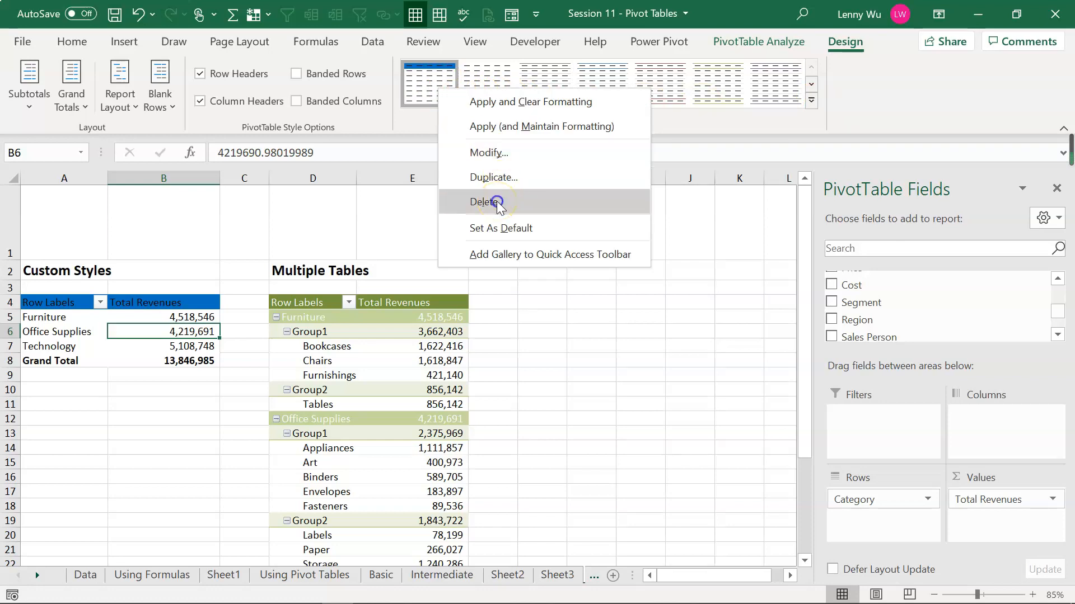